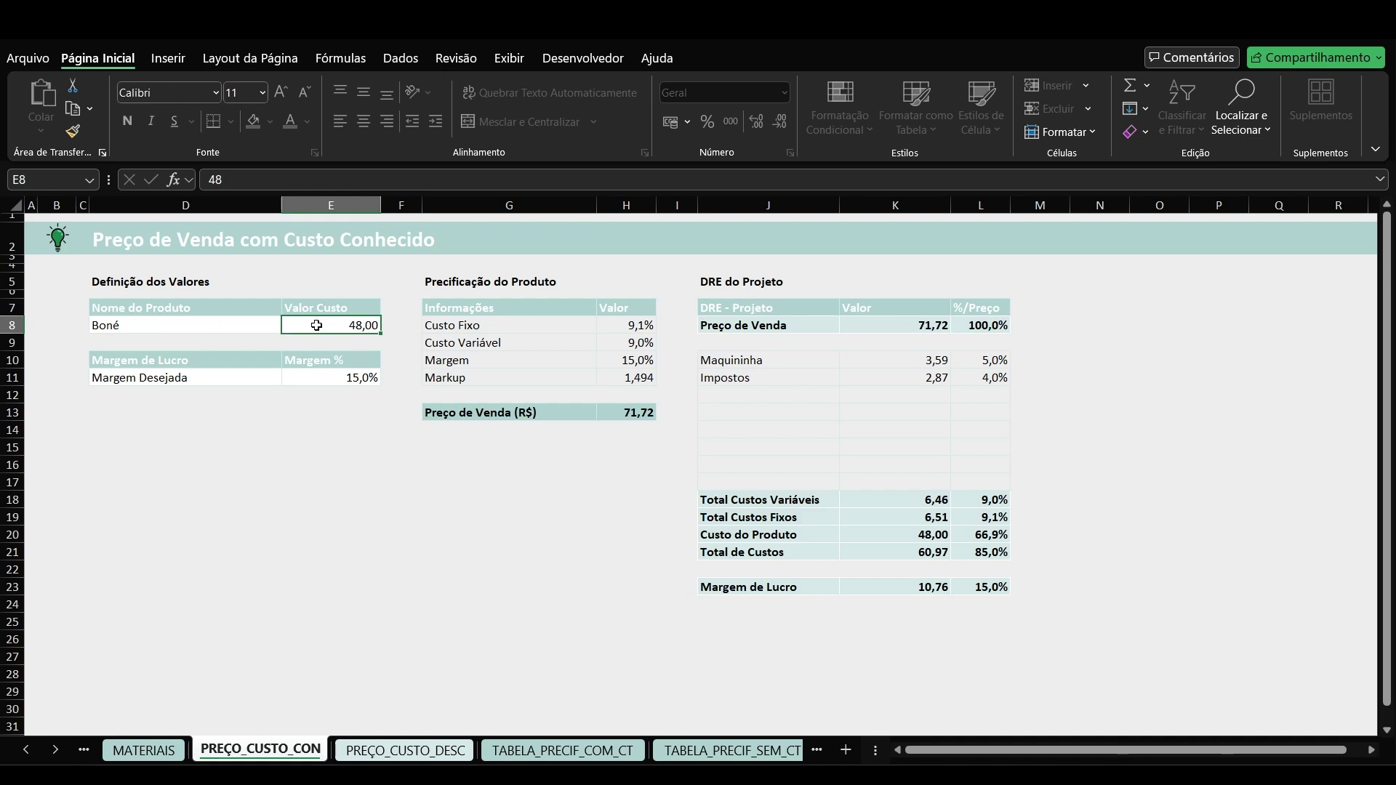
Set the desired profit margin (Margem Desejada) for the Boné product to 20%
left_click(334, 379)
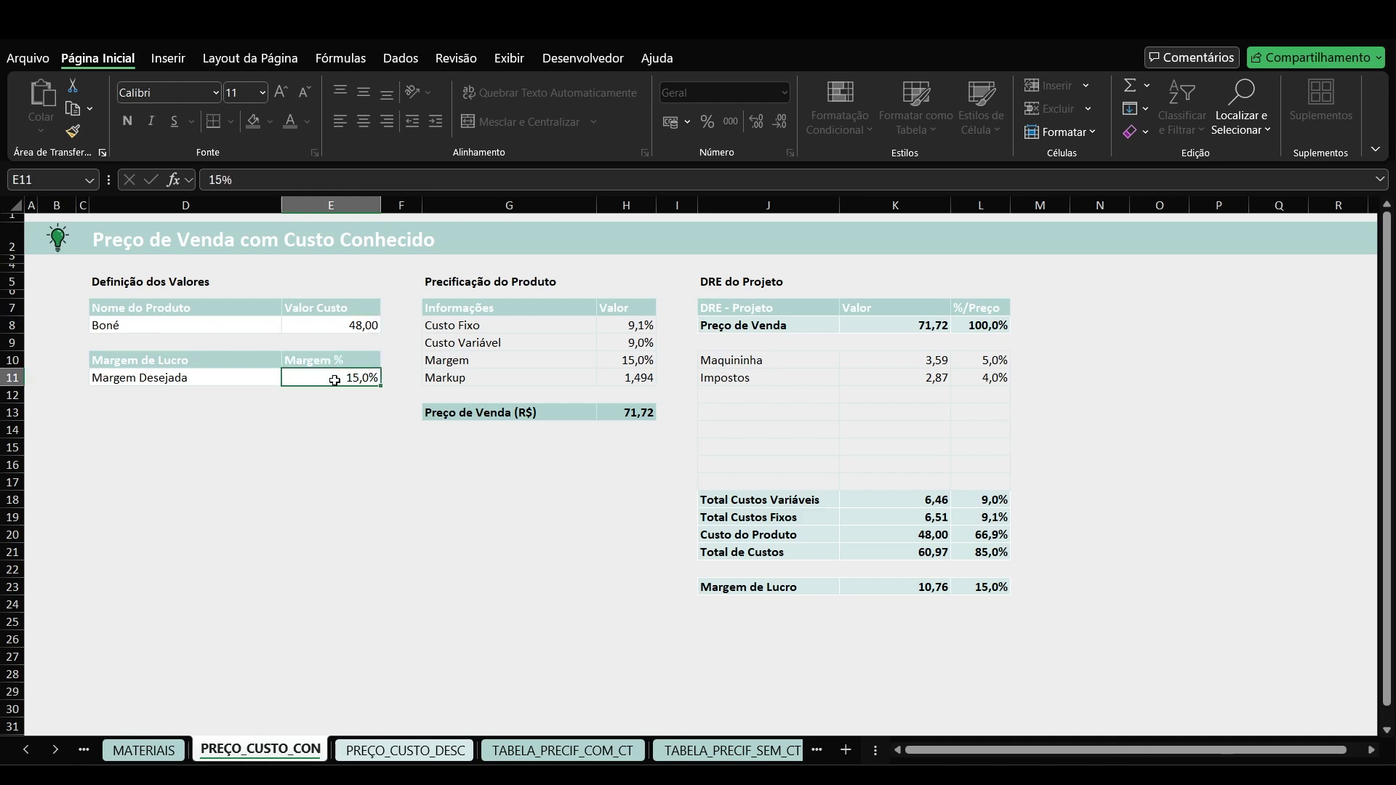
type("20")
key("Return")
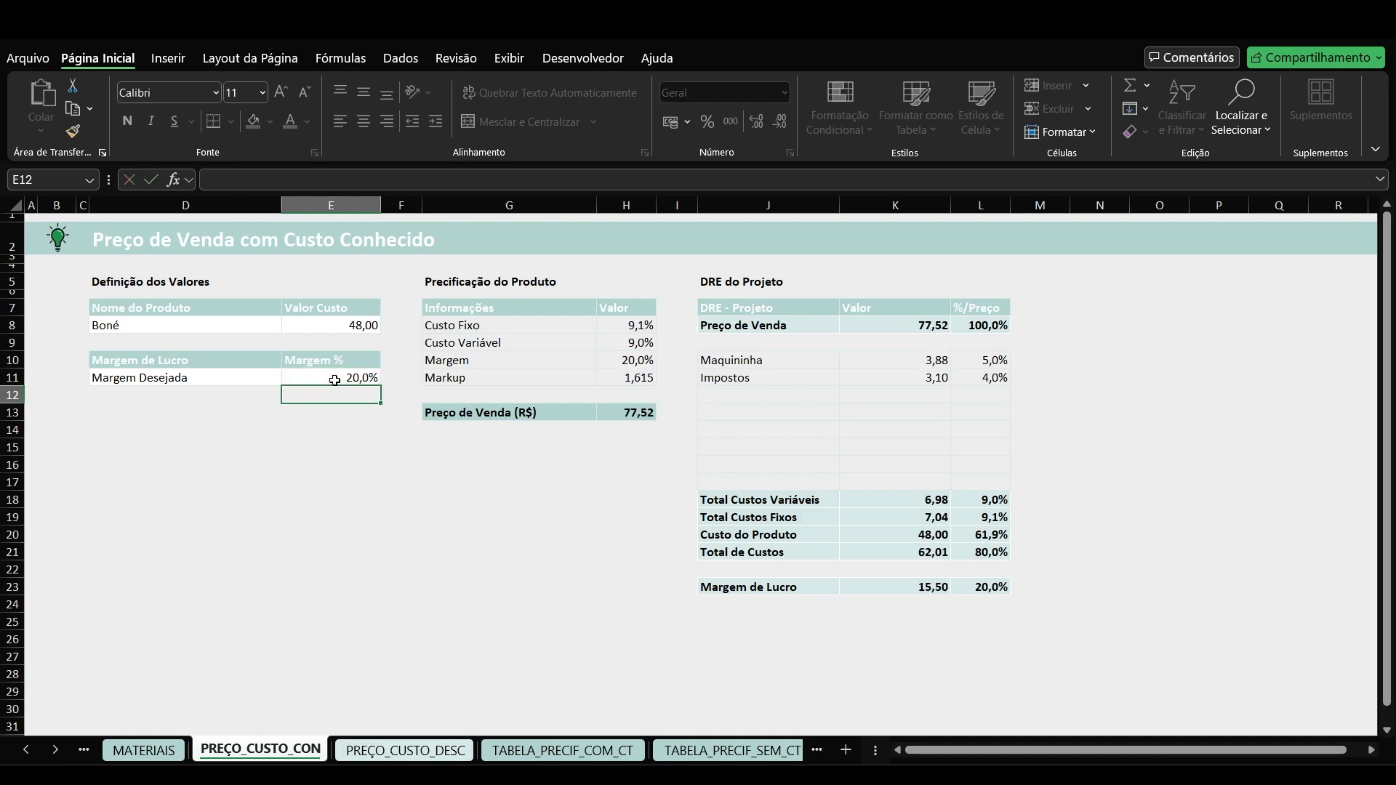
left_click(334, 378)
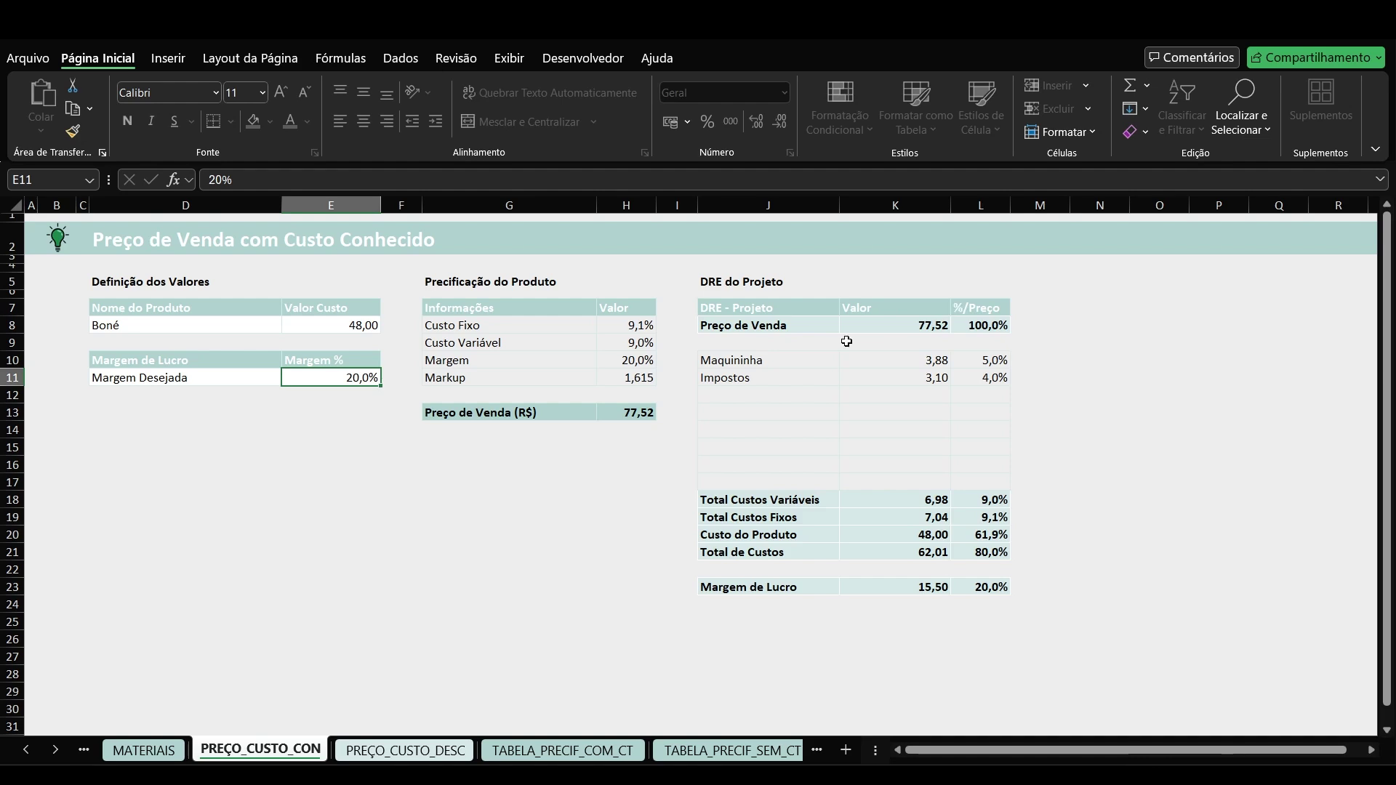
Add a Pró-labore entry with a monthly value of 3500 below Energia in the CUSTOS_FIXOS sheet
left_click(25, 749)
left_click(25, 749)
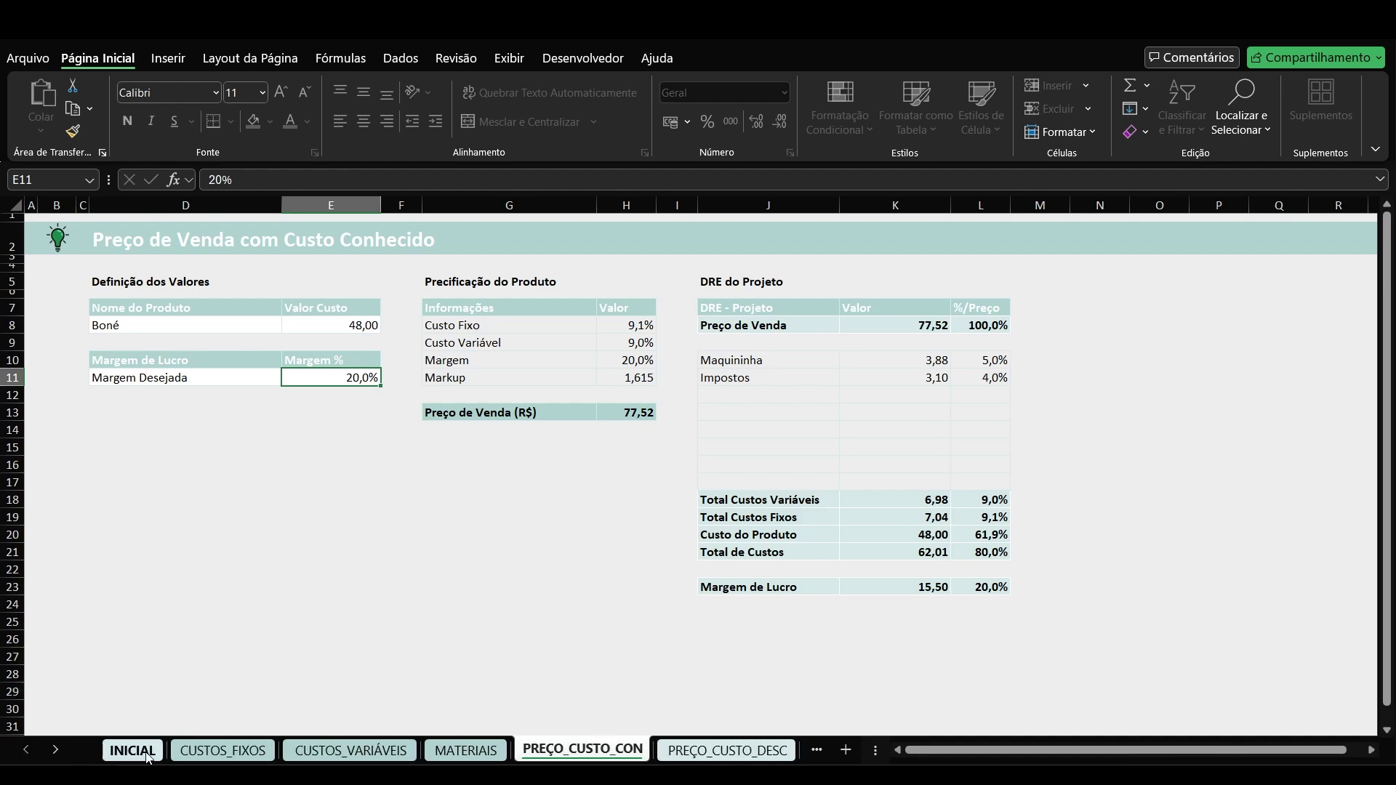
left_click(223, 749)
left_click(261, 361)
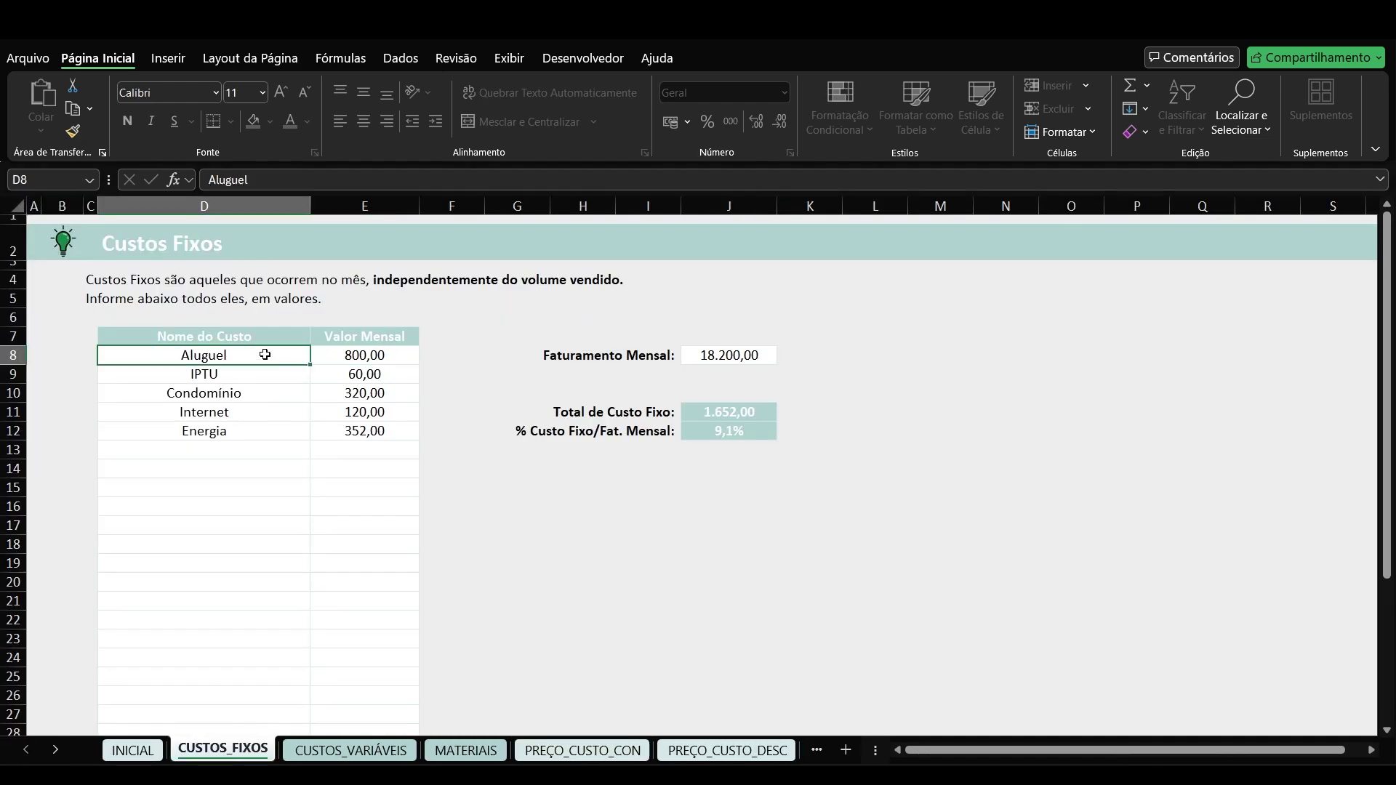
left_click(249, 370)
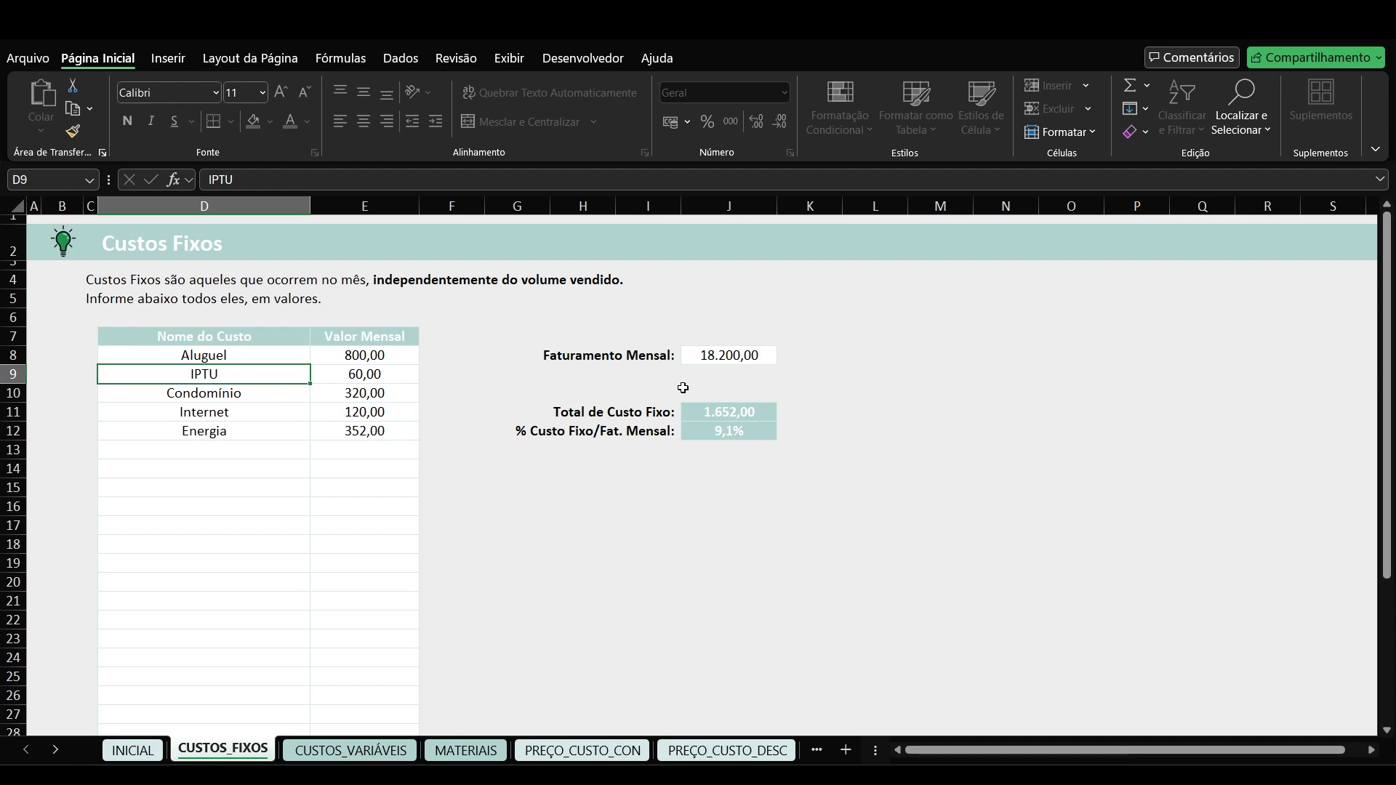
key("Down")
key("Down")
key("Down")
key("Down")
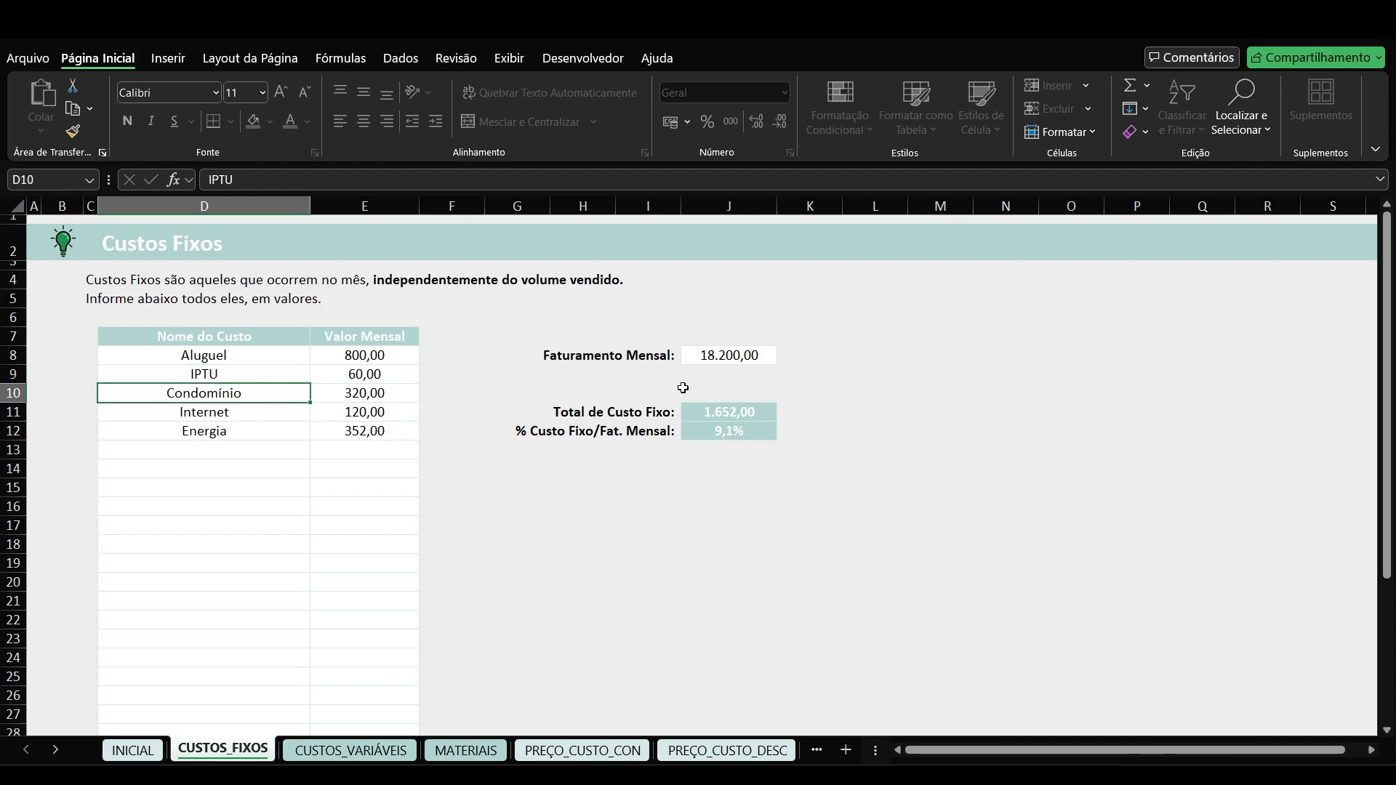
type("Pró-labore")
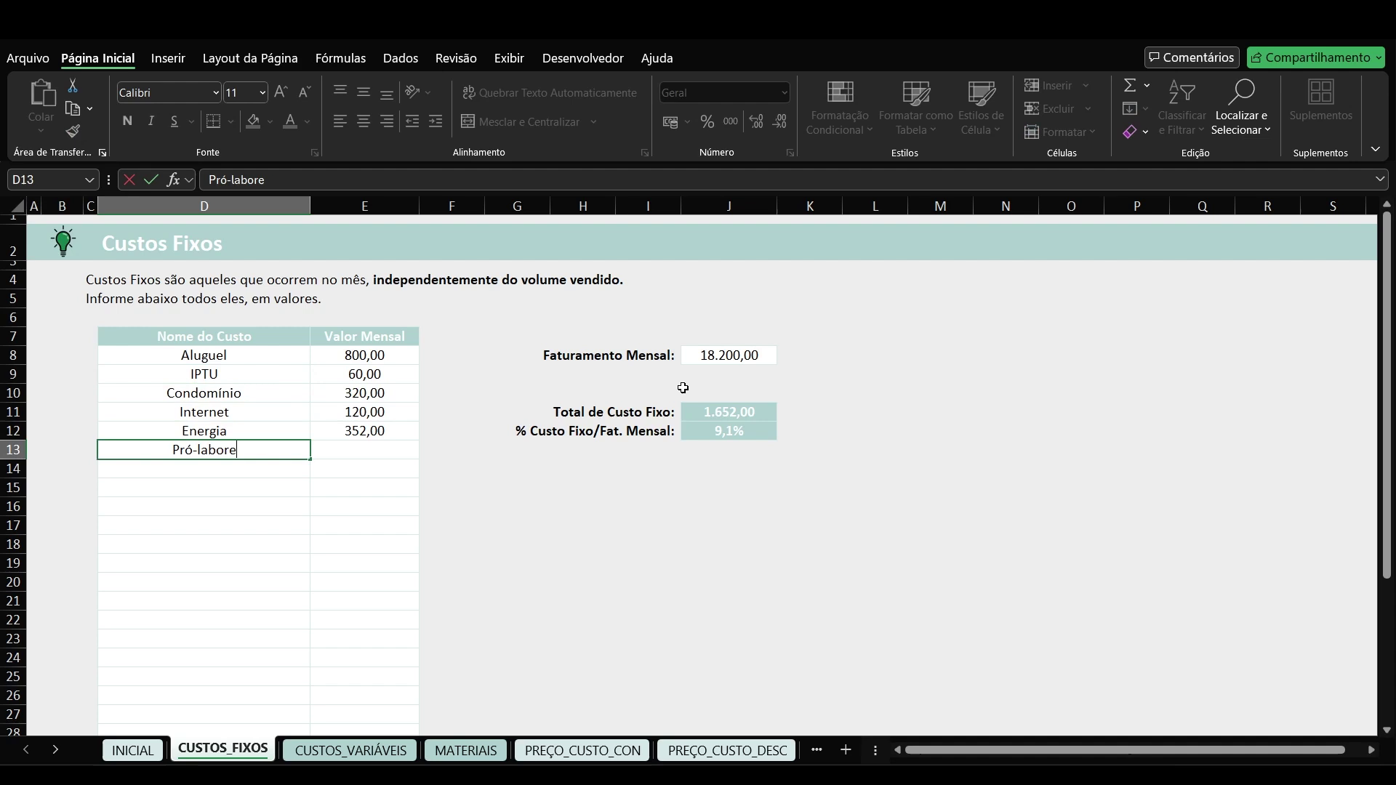
key("Tab")
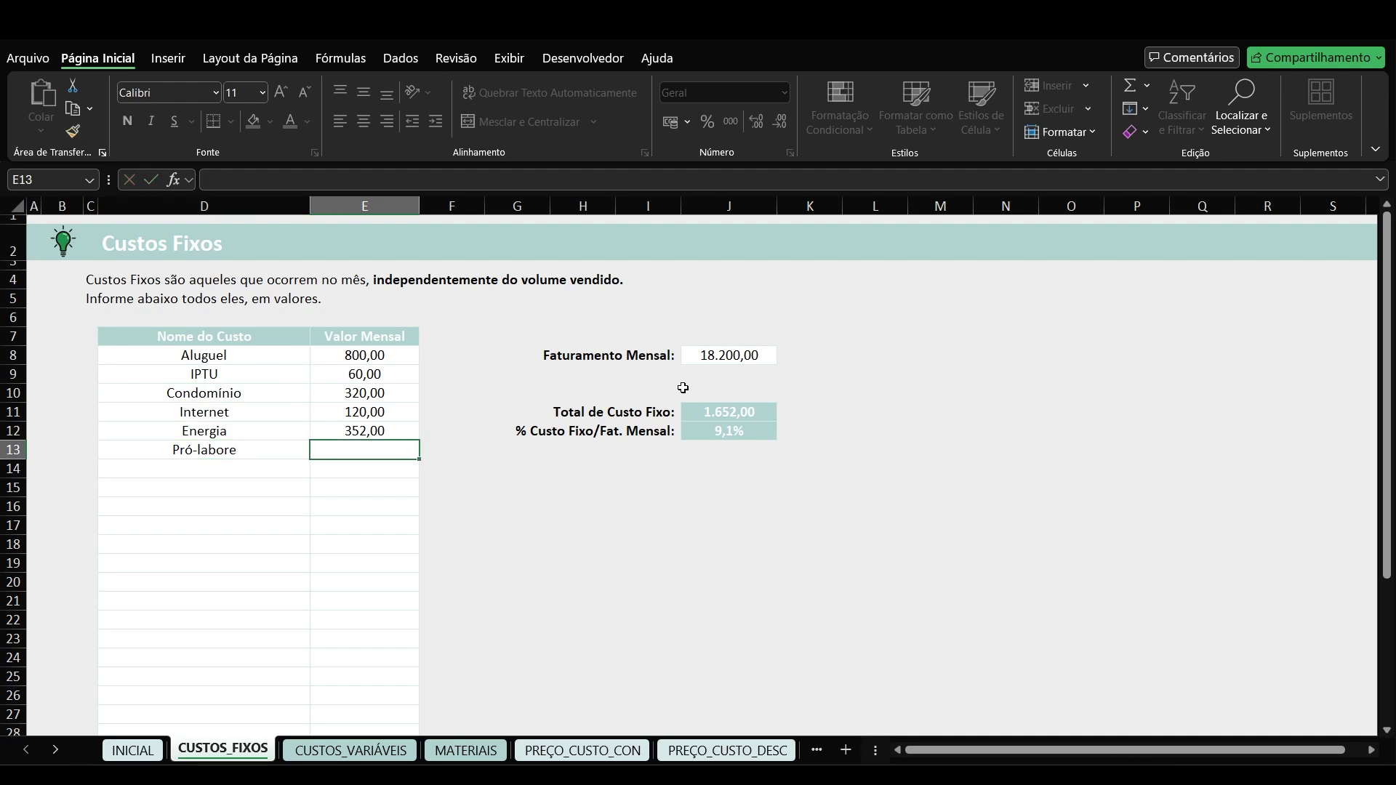
type("3500")
key("Return")
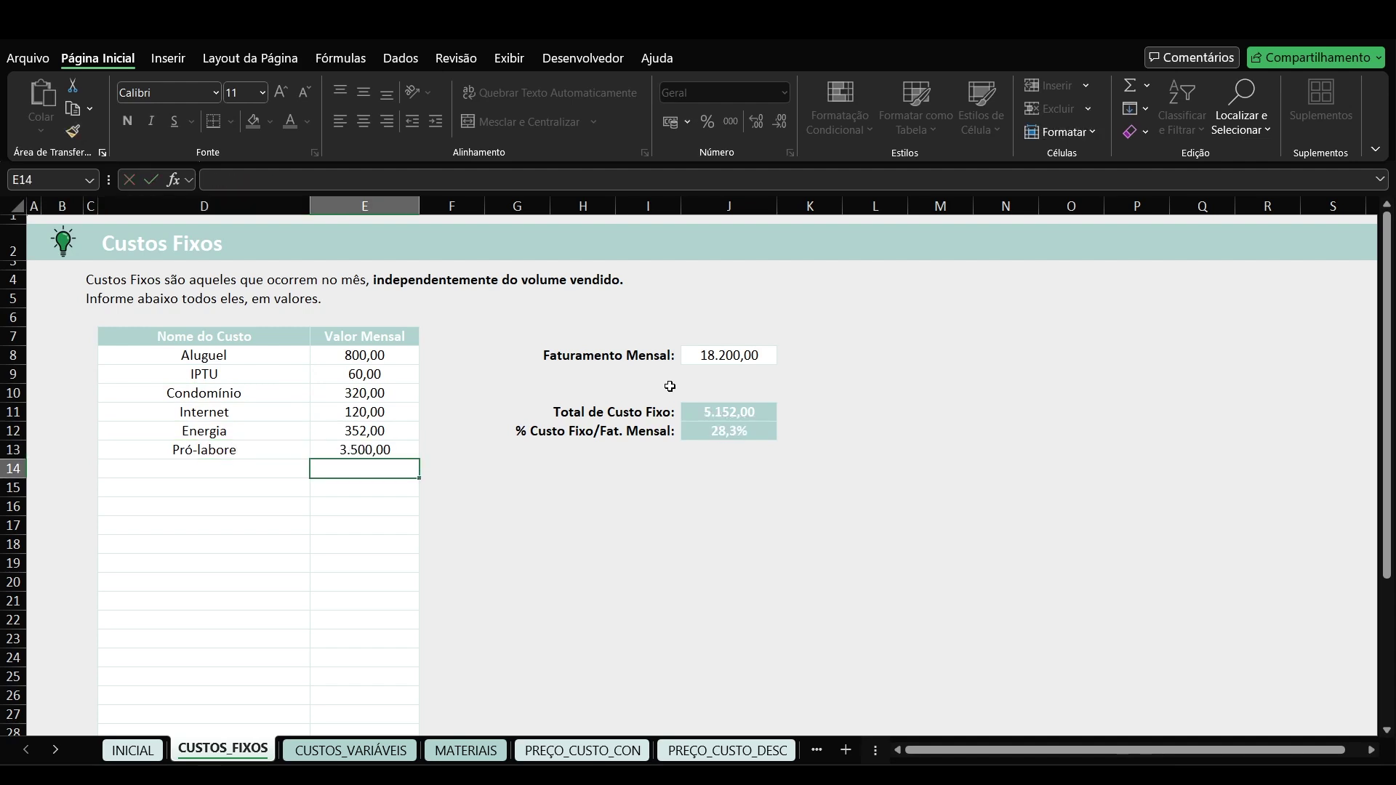
Review the monthly values in the fixed costs list, and check the product pricing on the PREÇO_CUSTO_CON sheet
key("Up")
key("Up")
key("Up")
key("Up")
key("Up")
key("Up")
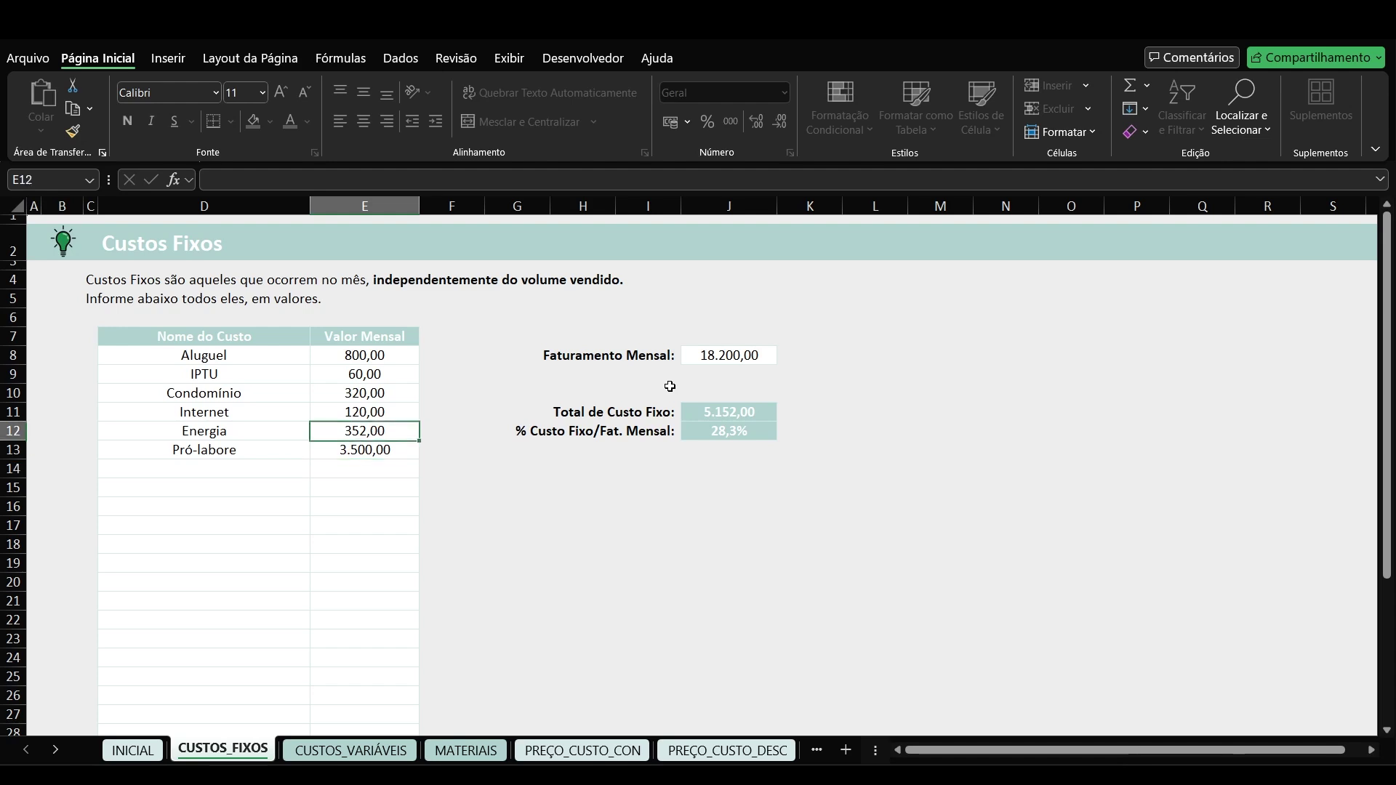
key("Down")
key("Down")
key("Down")
key("Down")
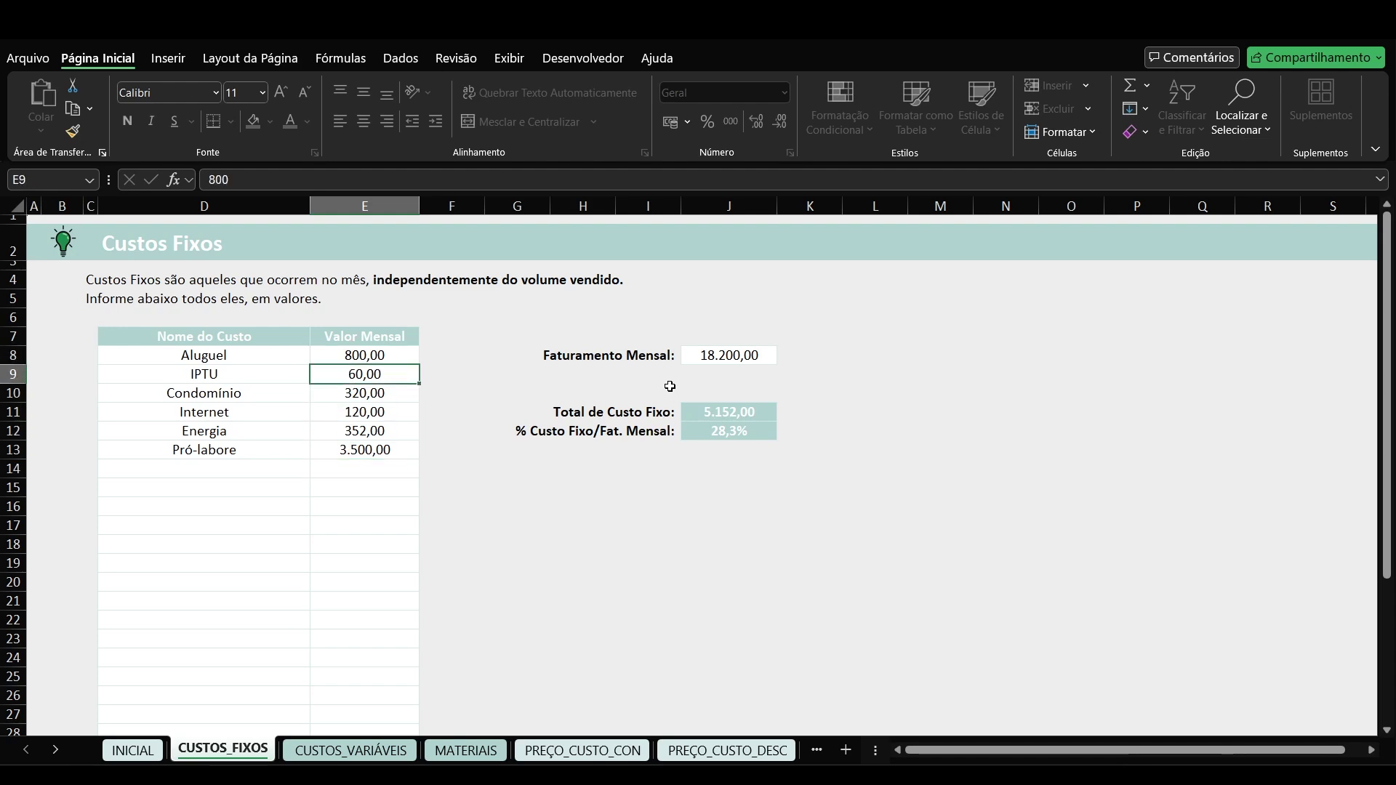
key("Up")
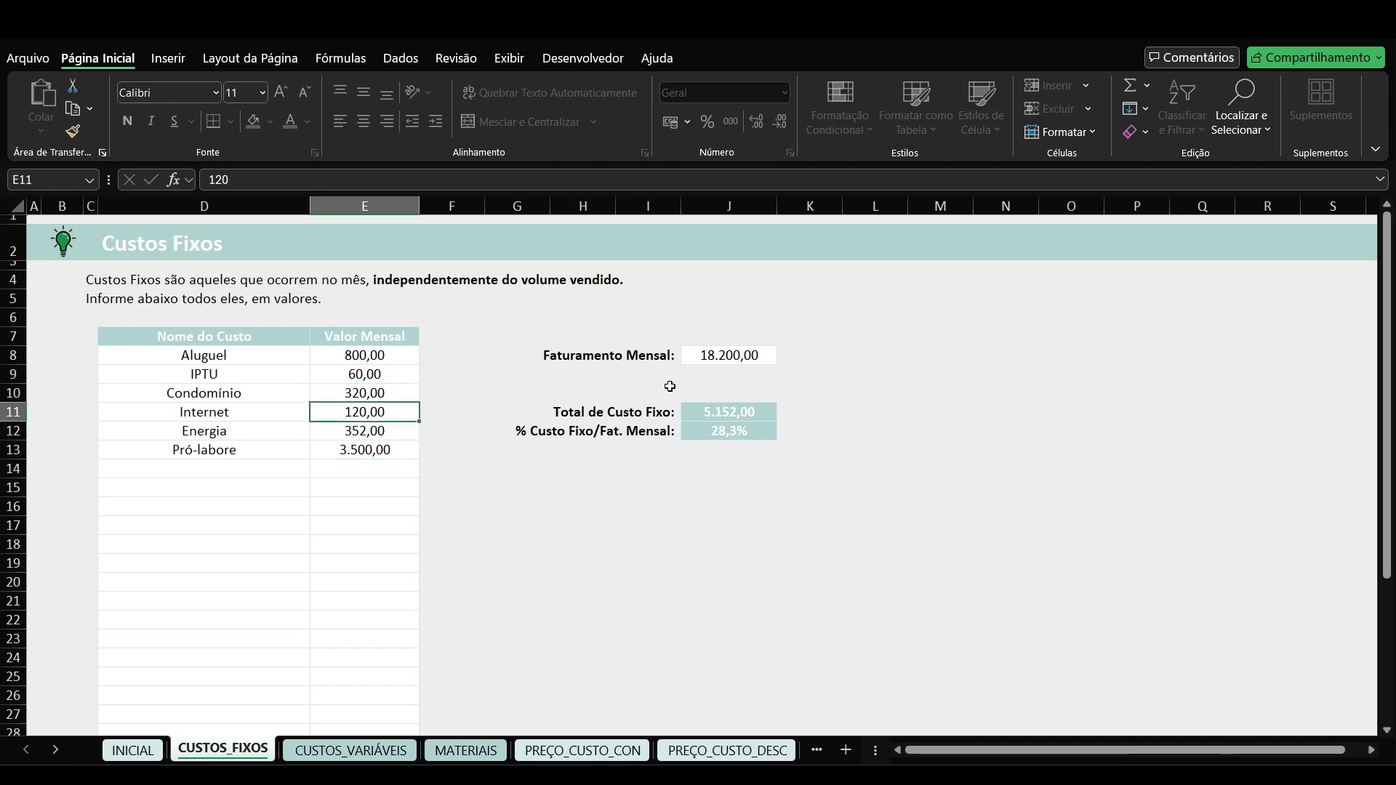
key("Down")
key("Down")
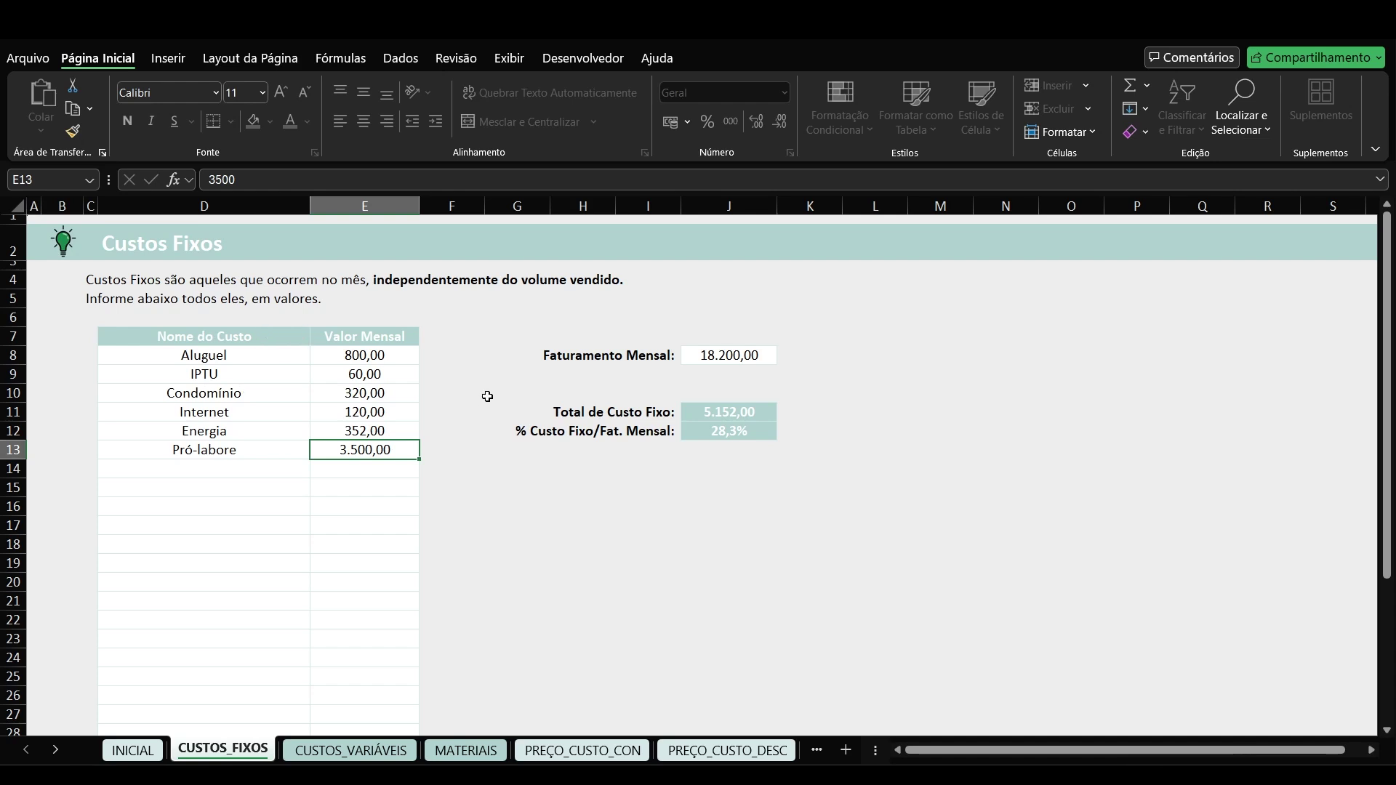
left_click(629, 756)
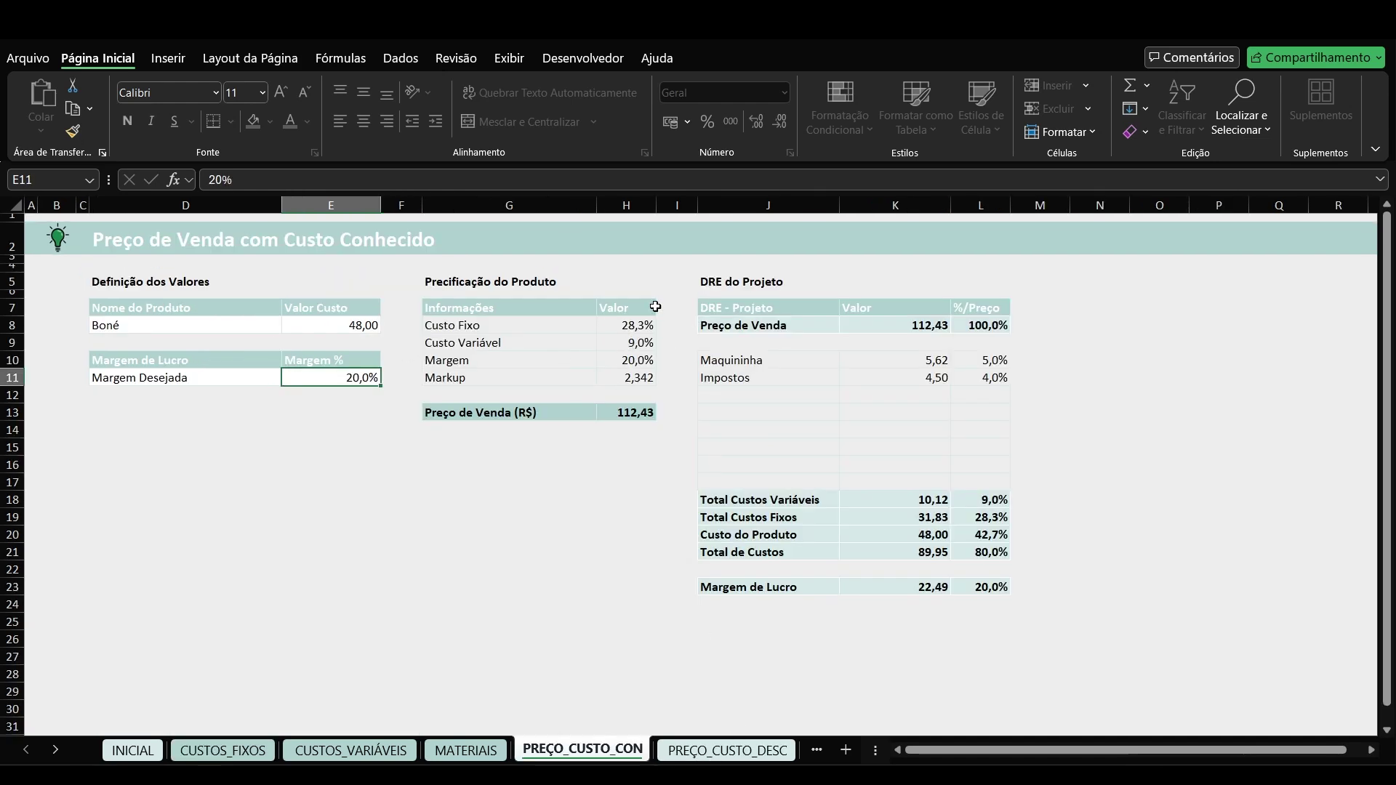
Examine the cost names, percentages and empty rows of the table in the CUSTOS_VARIÁVEIS sheet
left_click(391, 749)
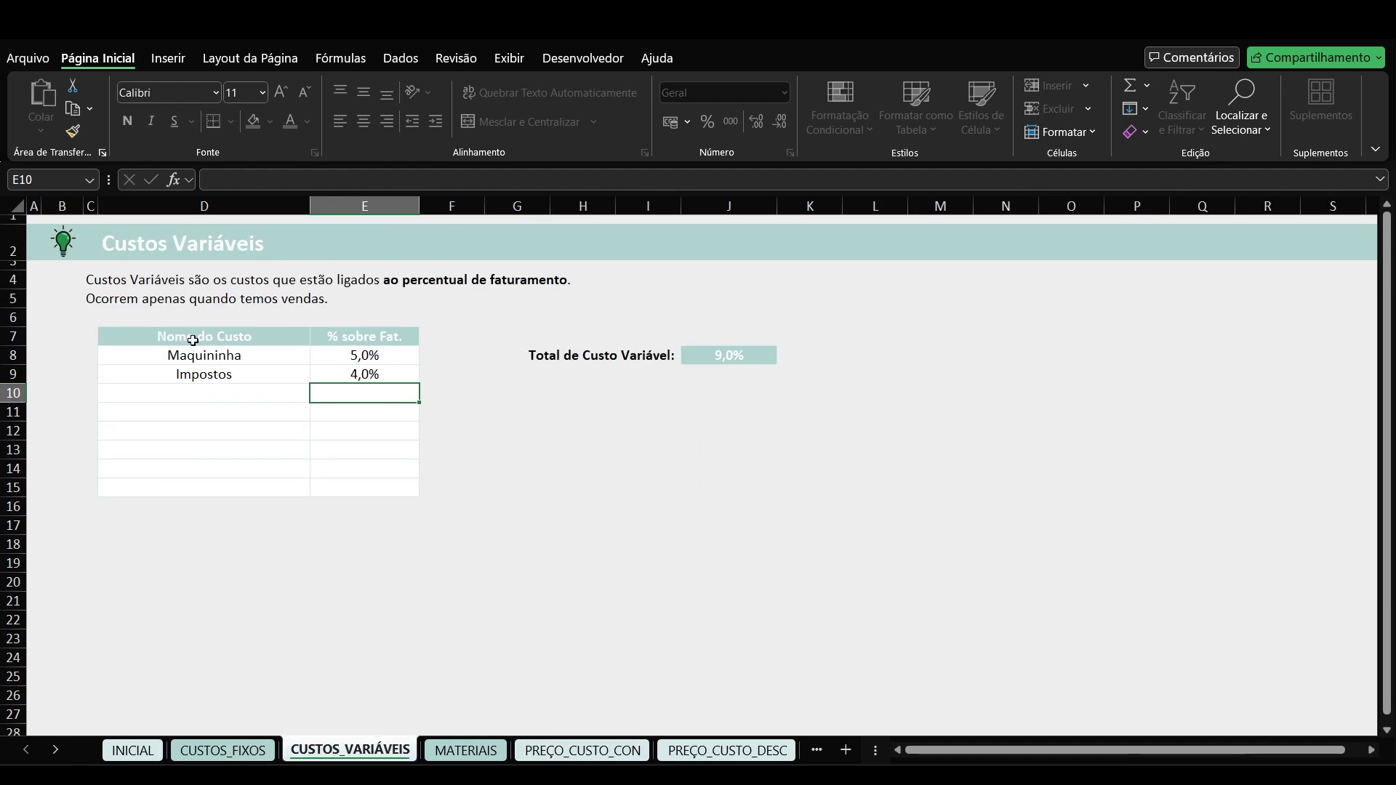
left_click_drag(207, 356, 371, 489)
left_click(369, 427)
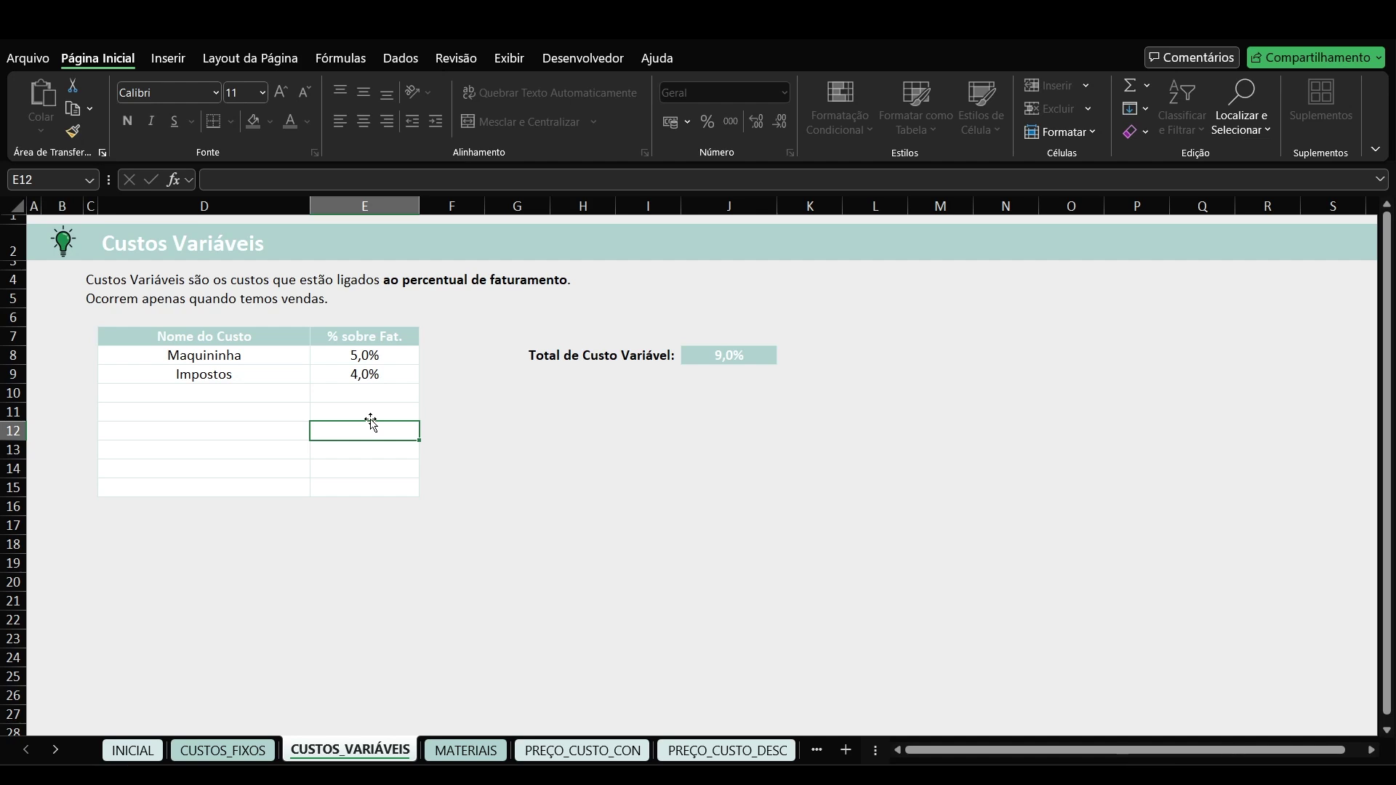
key("Left")
key("Up")
key("Up")
key("Up")
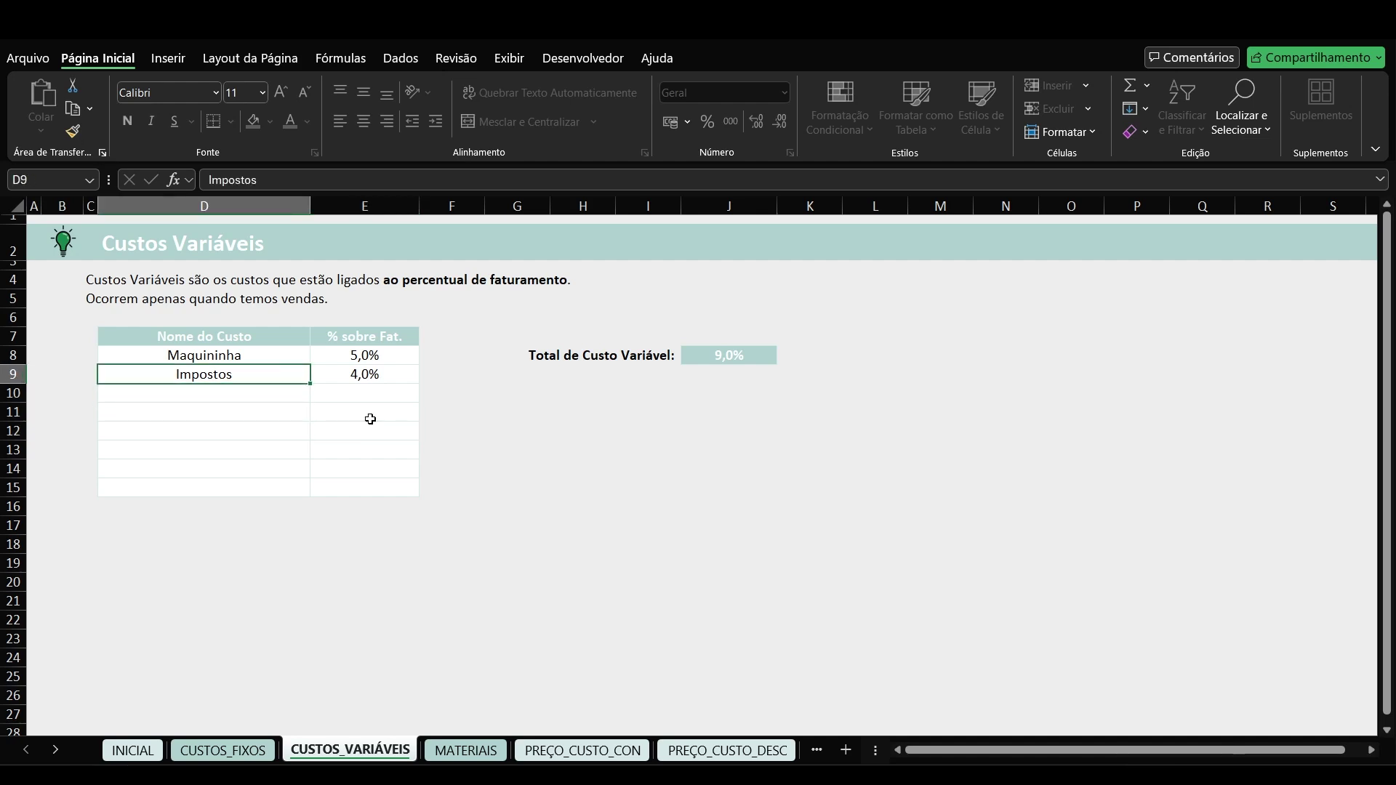
key("Right")
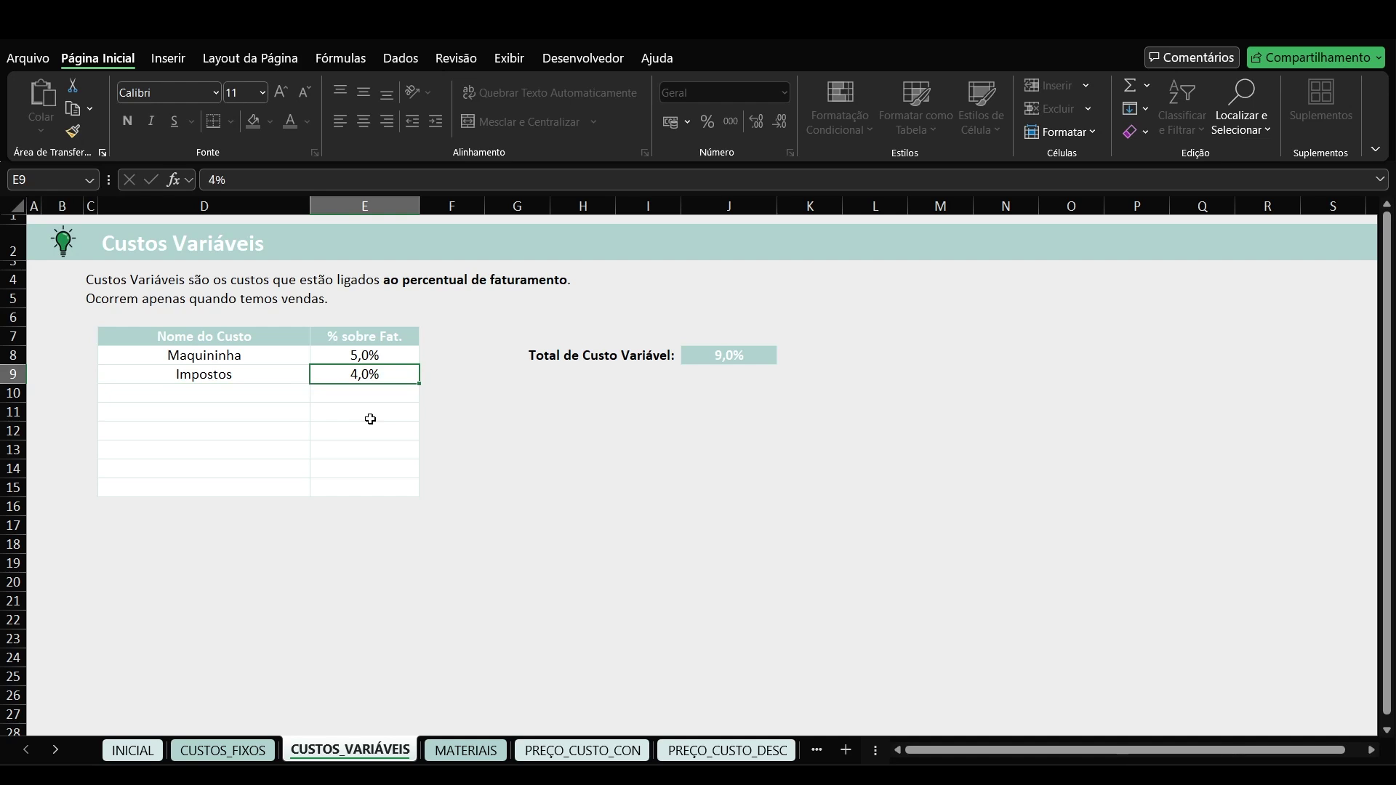
key("Down")
key("Down")
key("Down")
key("Down")
key("Down")
key("Down")
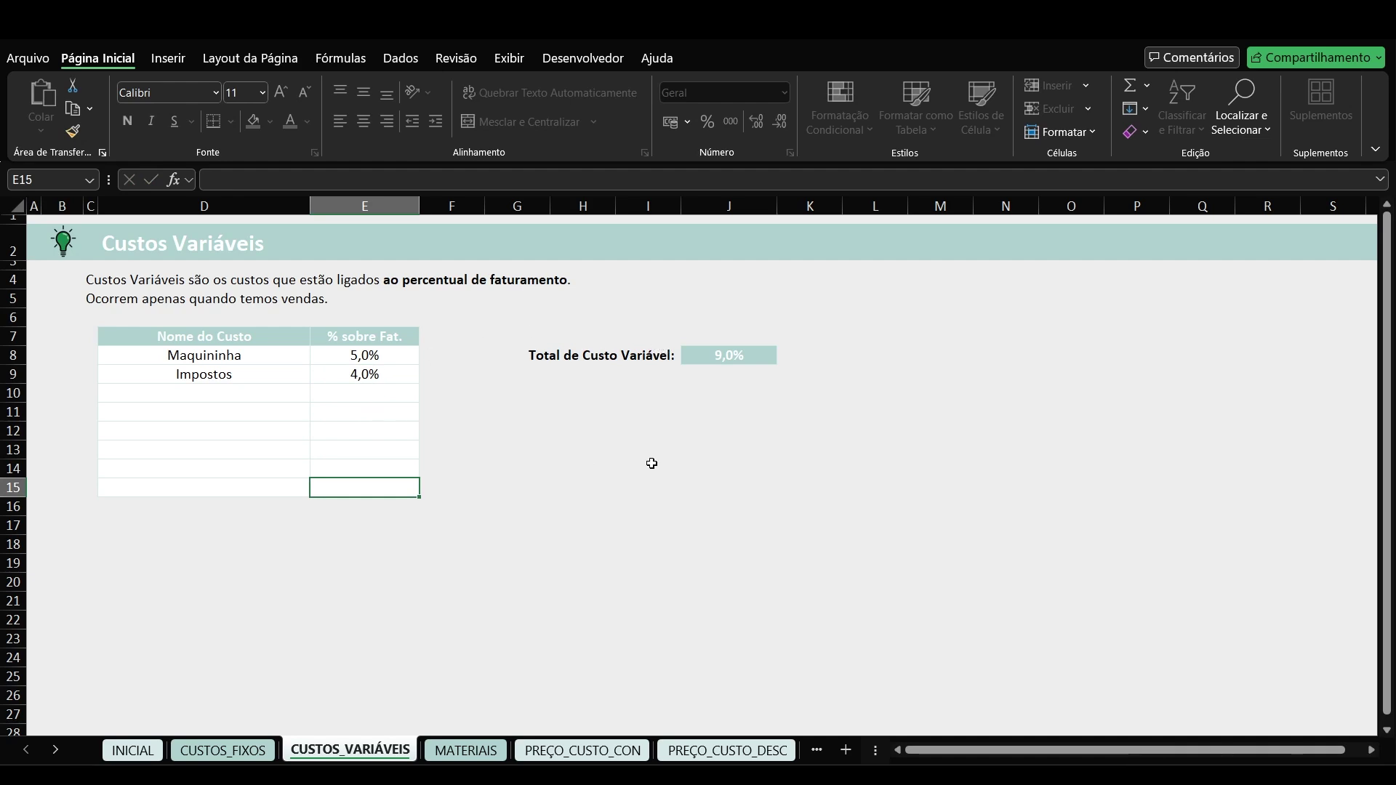
Compare the variable costs in CUSTOS_VARIÁVEIS with those used in the PREÇO_CUSTO_CON pricing
left_click(612, 747)
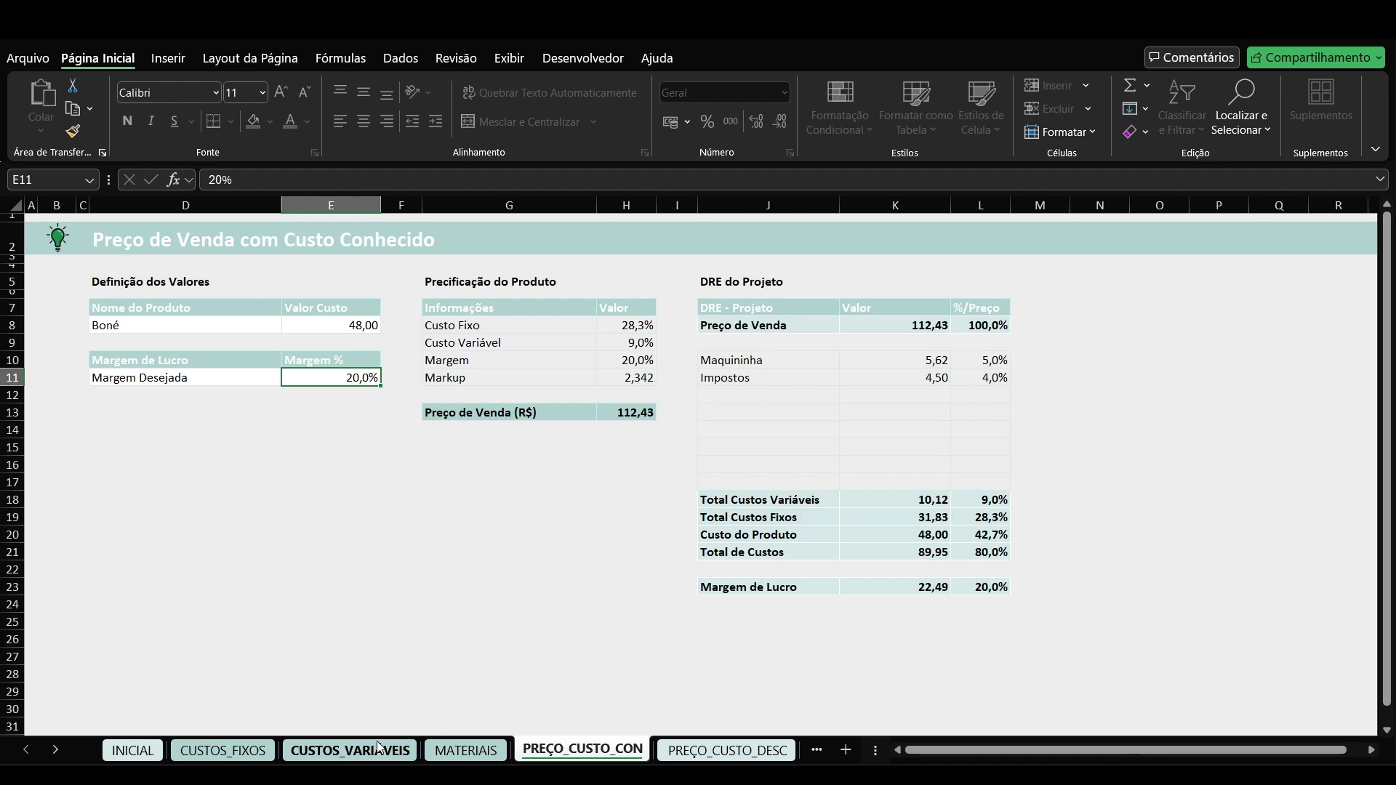
left_click(349, 749)
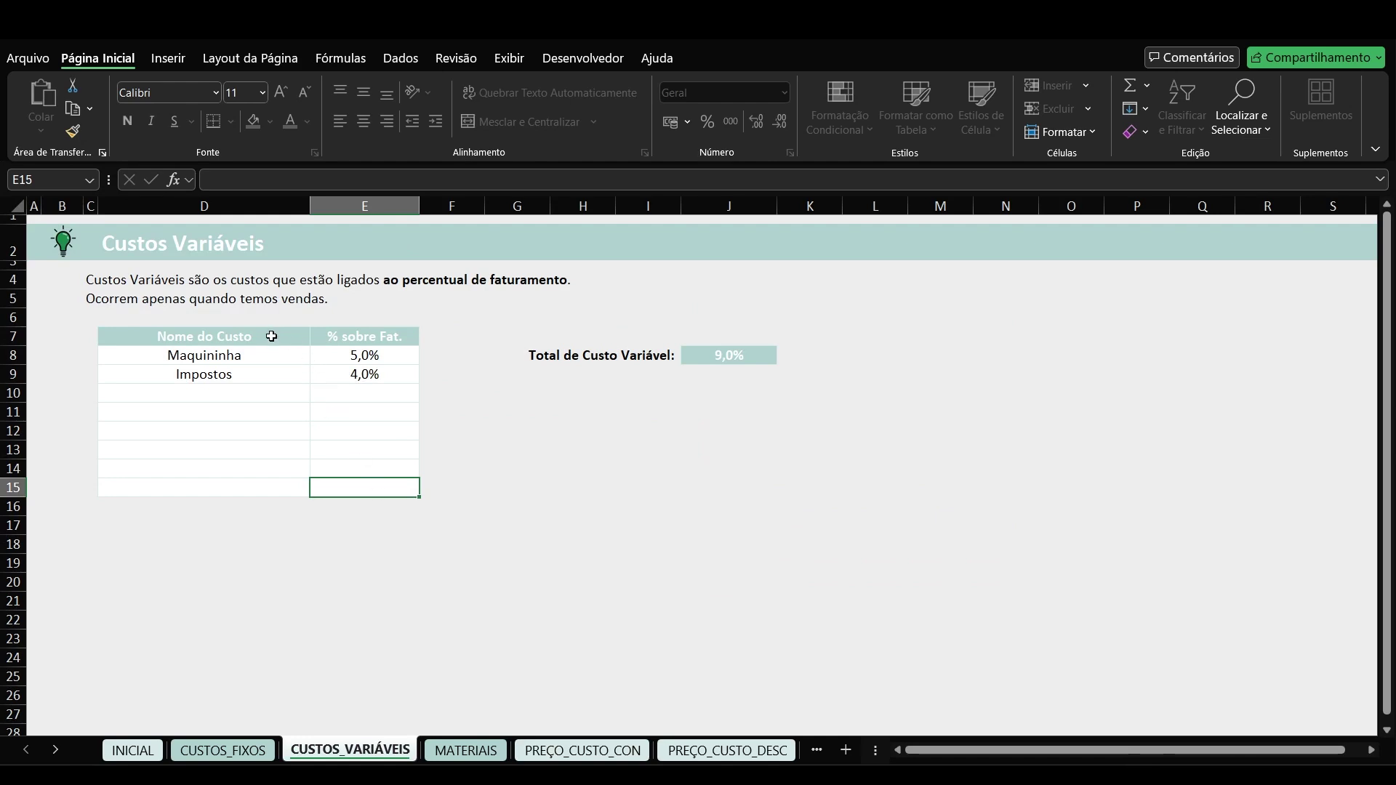
left_click(582, 749)
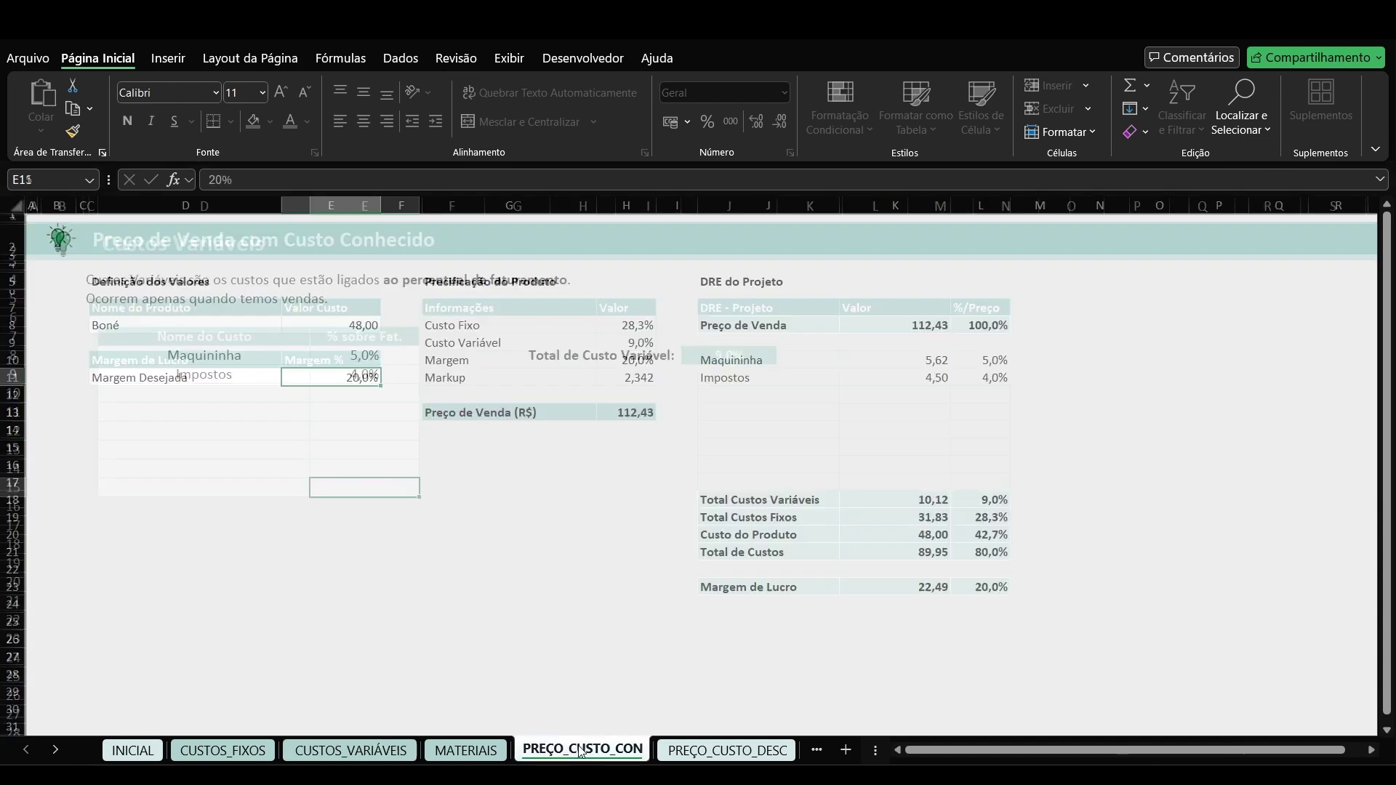
left_click(335, 325)
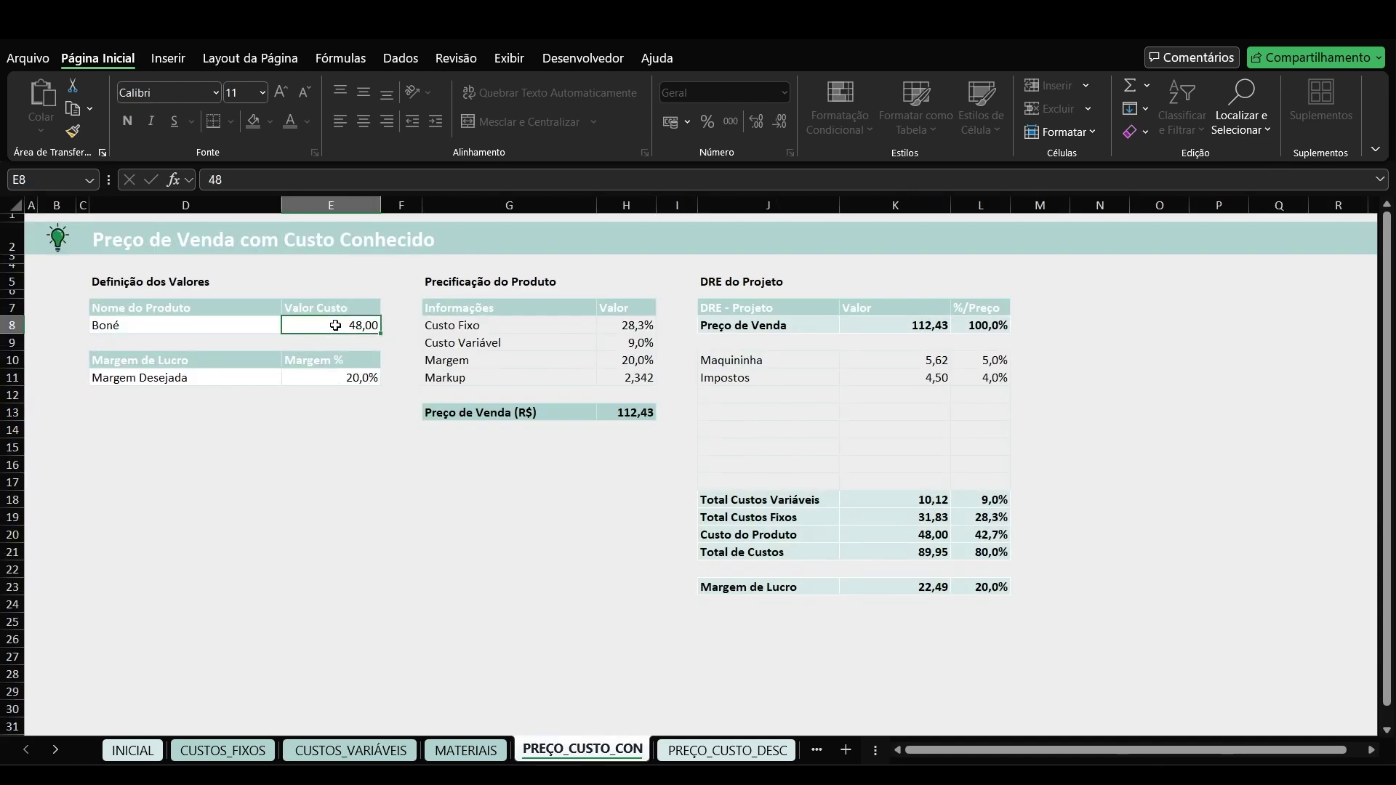
type("49")
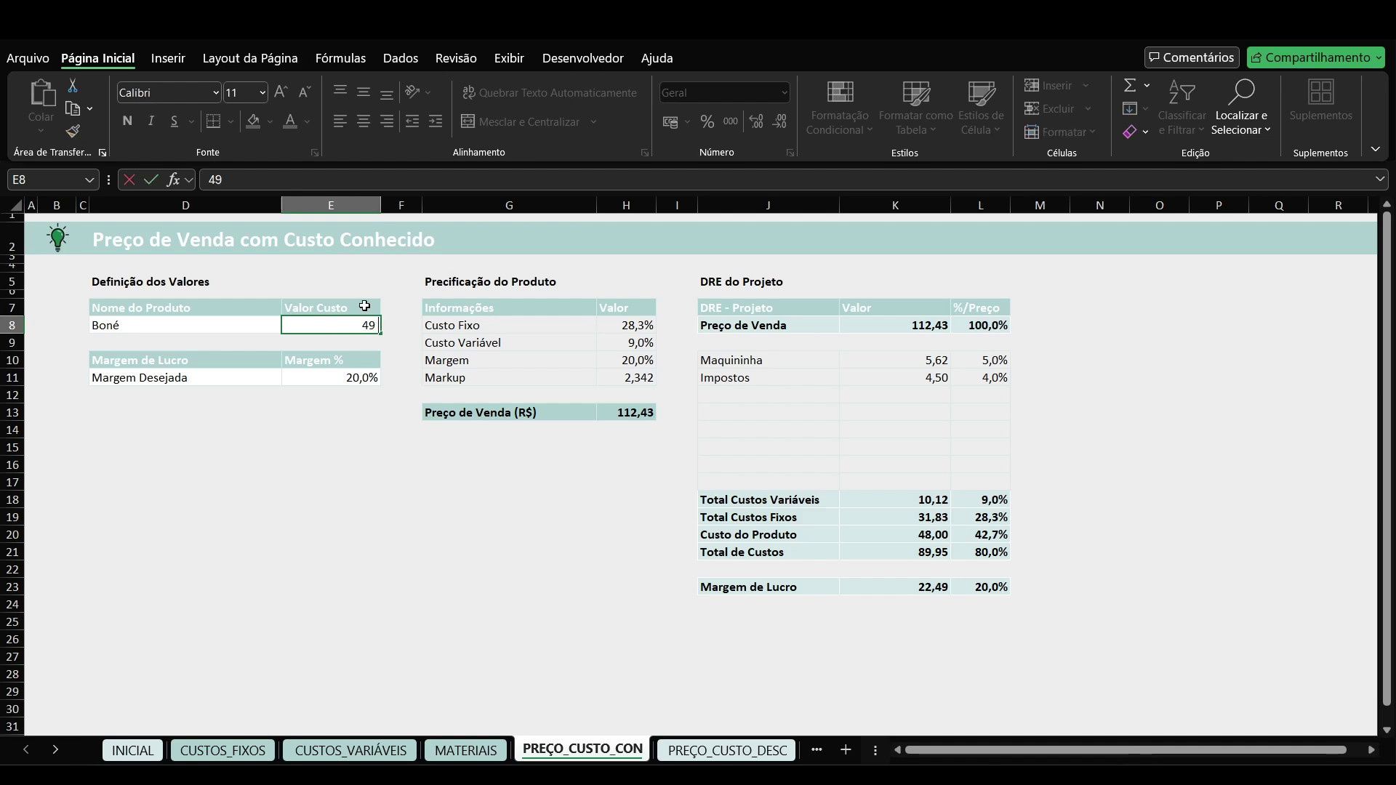
key("Escape")
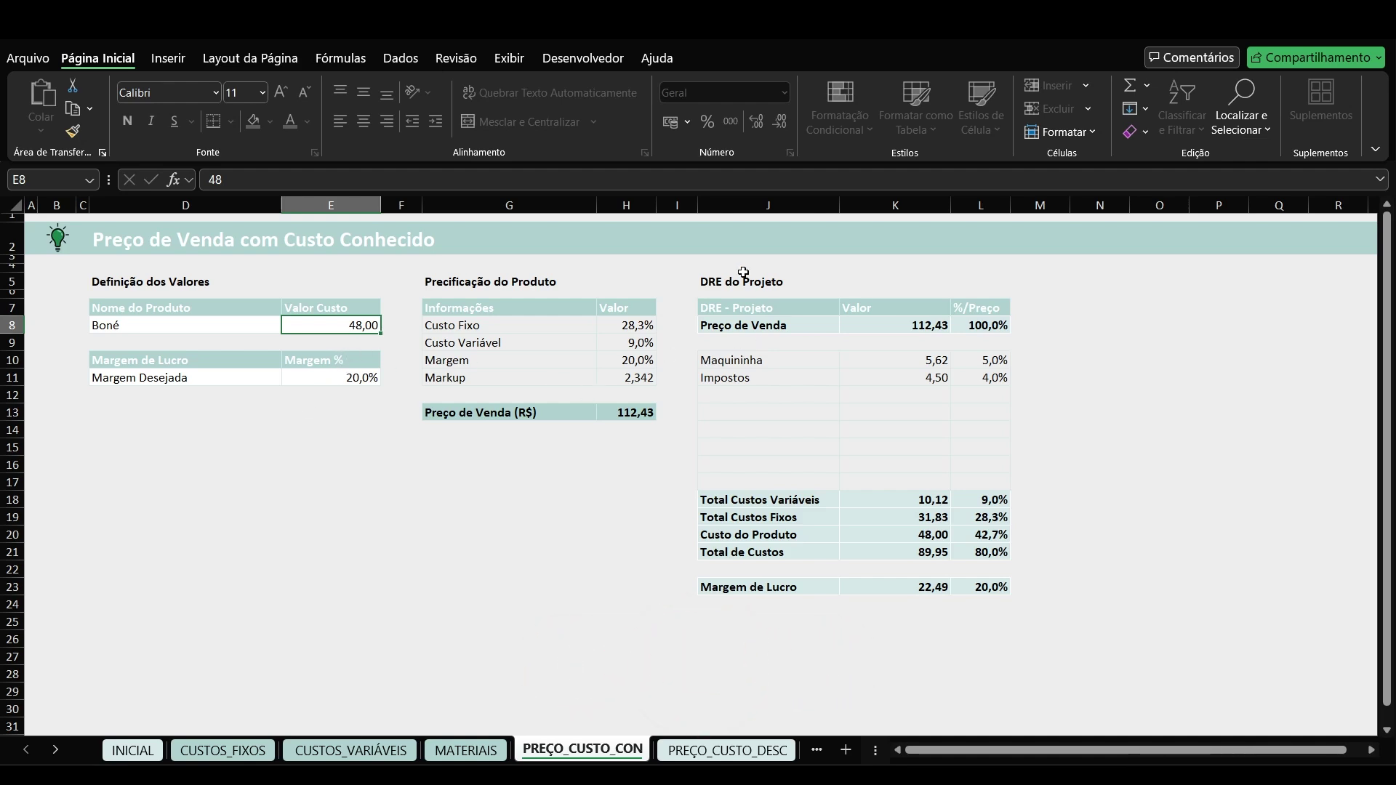
Examine the DRE do Projeto table for the Boné and the monthly values in CUSTOS_FIXOS that feed it
left_click_drag(743, 277, 967, 638)
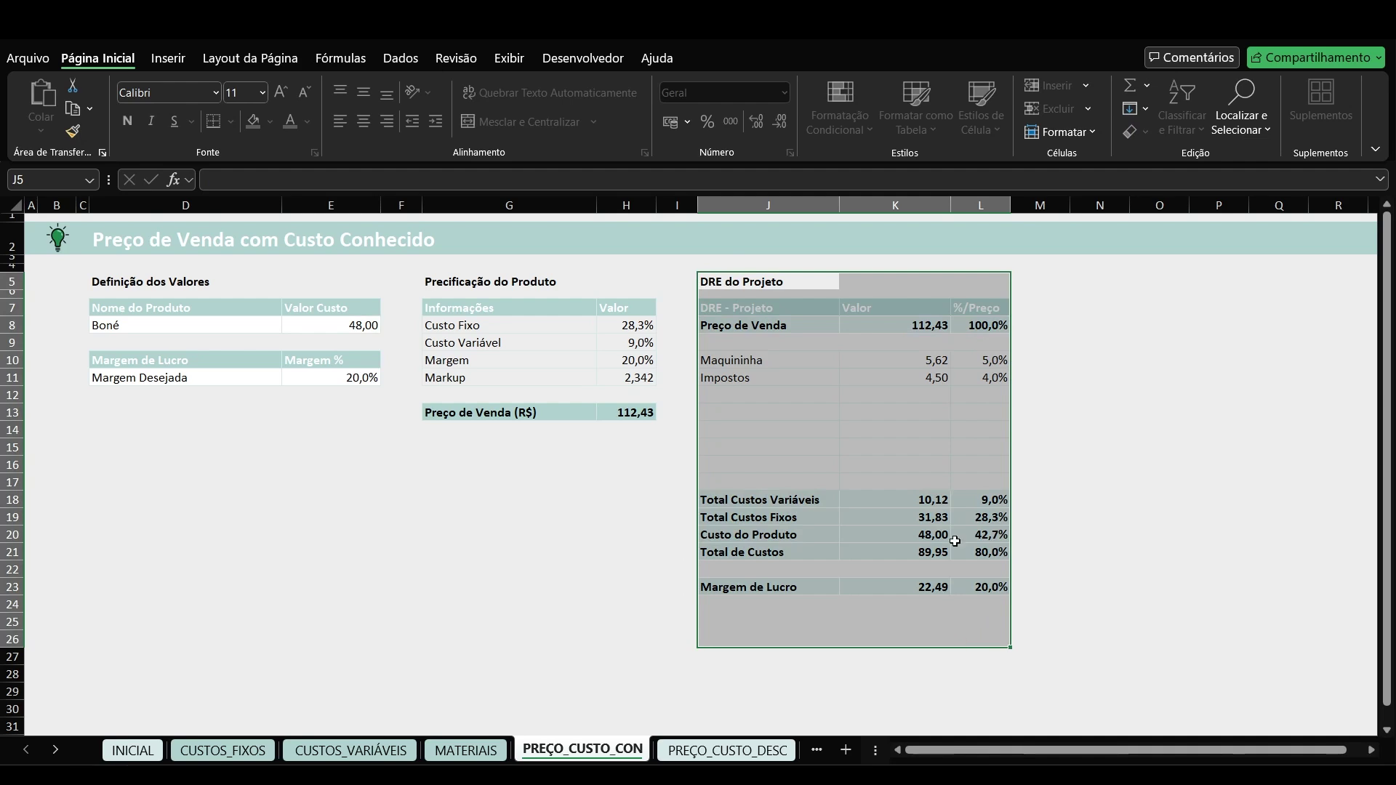
left_click(1031, 361)
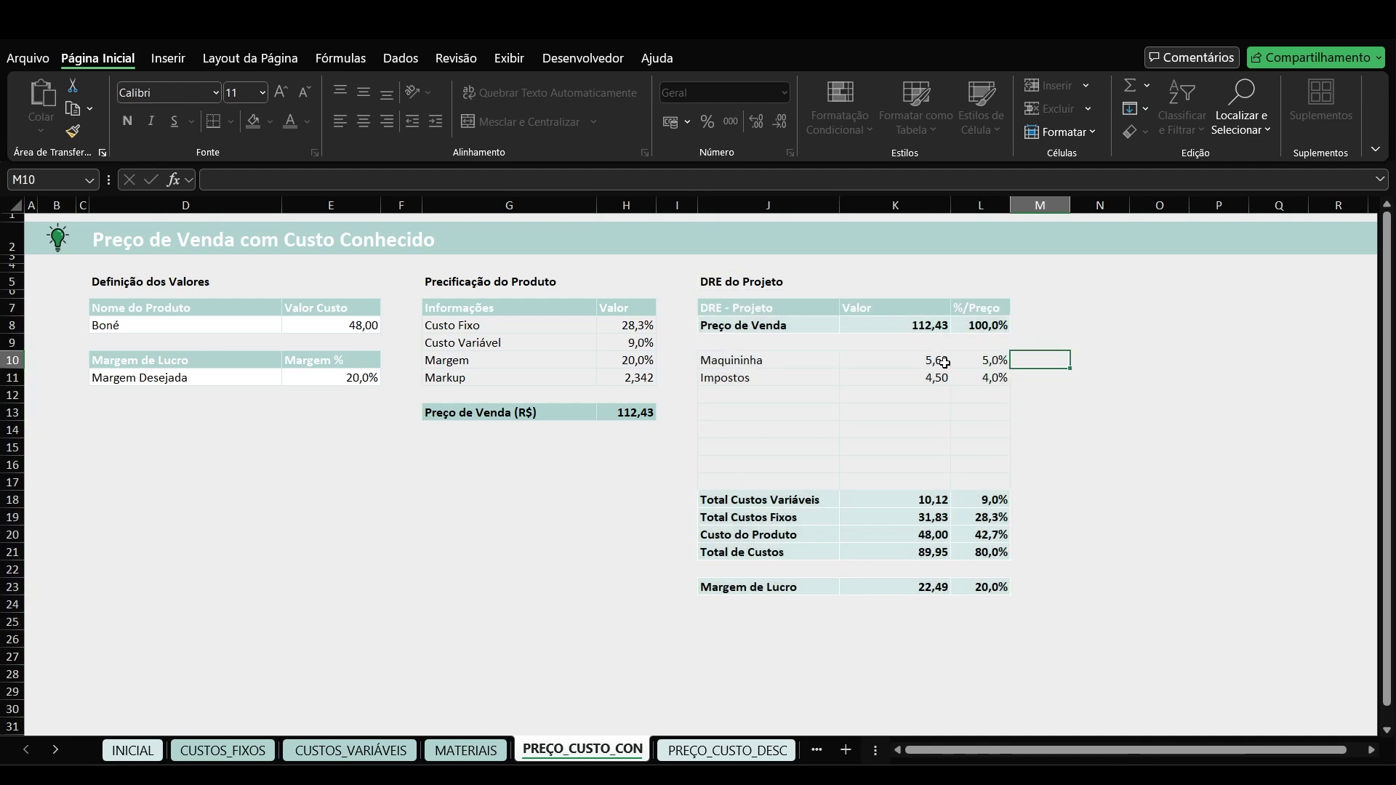
left_click(1022, 377)
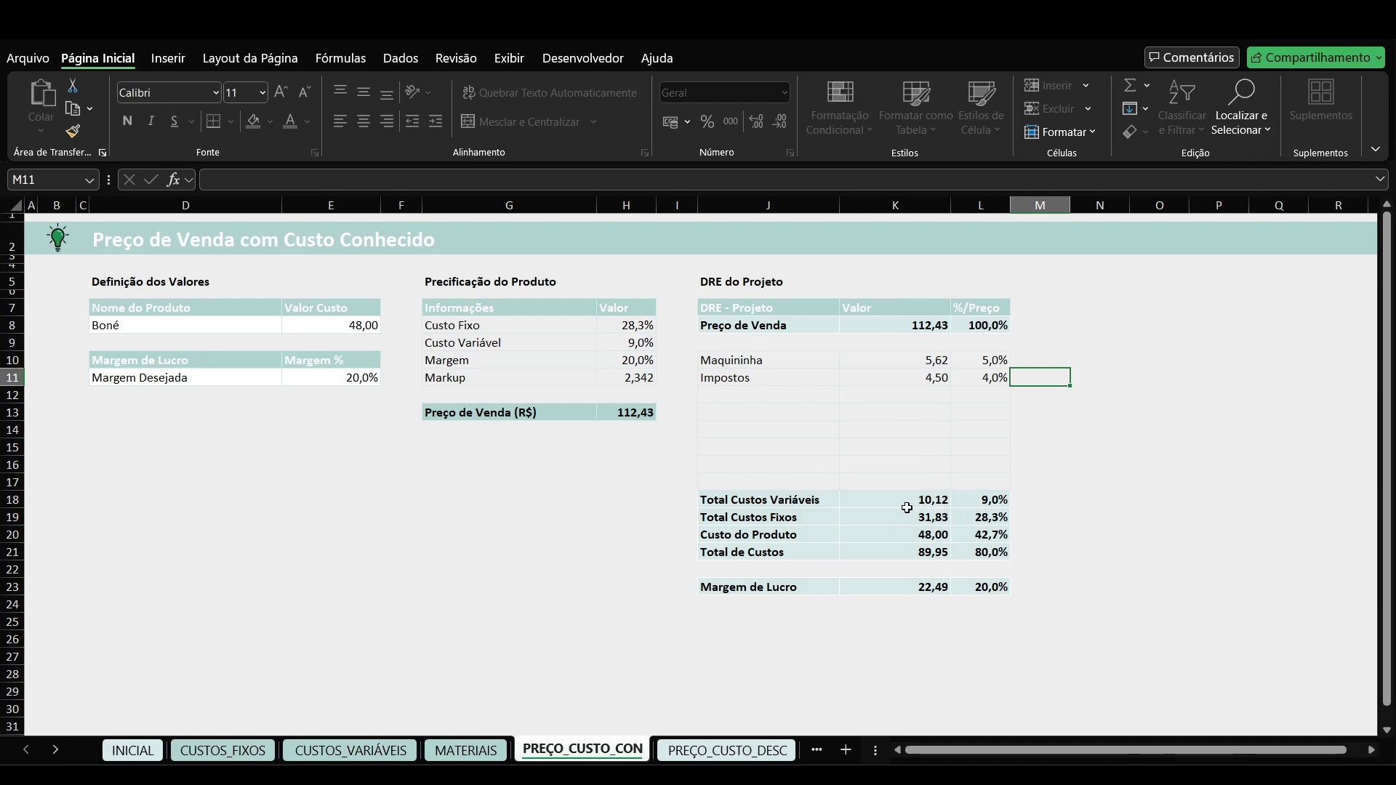
left_click(223, 750)
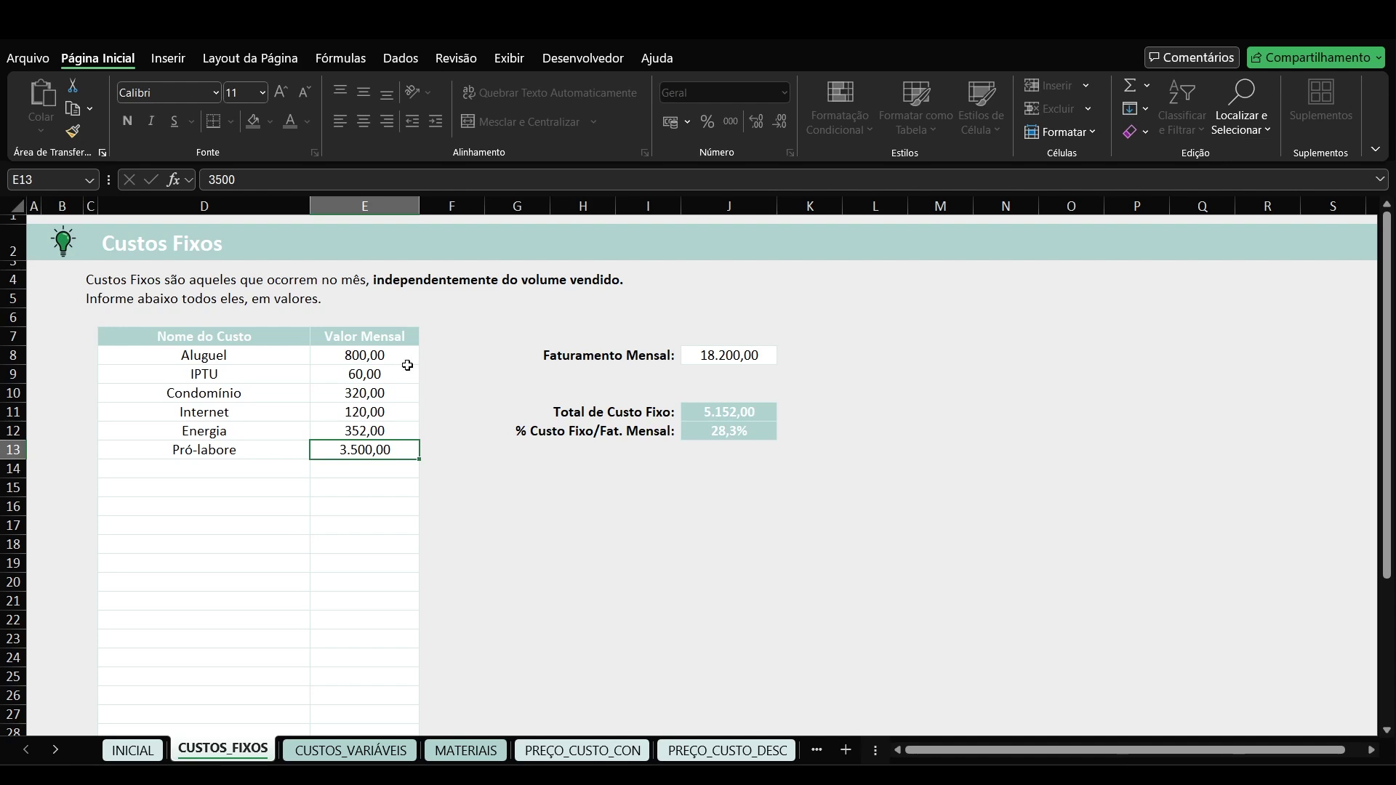
left_click_drag(392, 359, 390, 460)
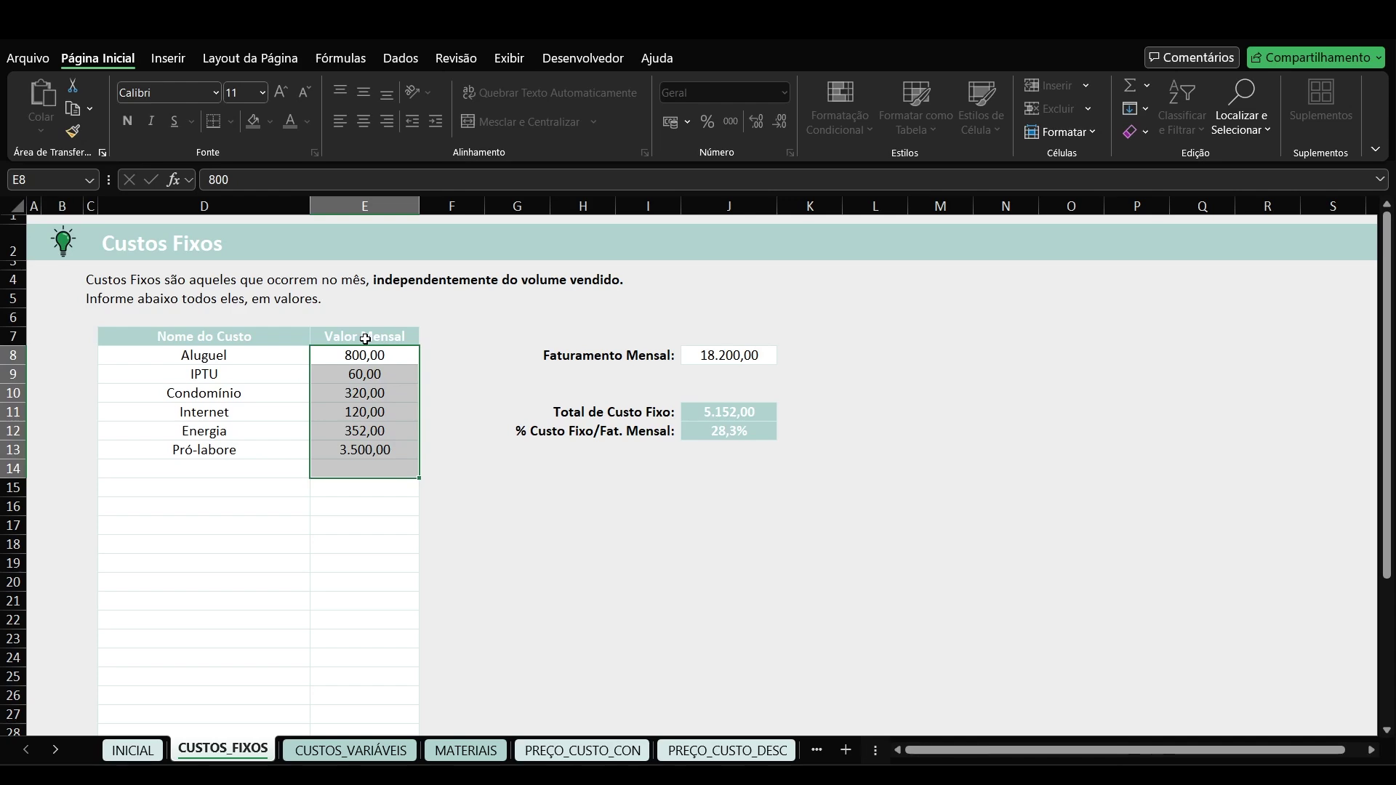
left_click(617, 750)
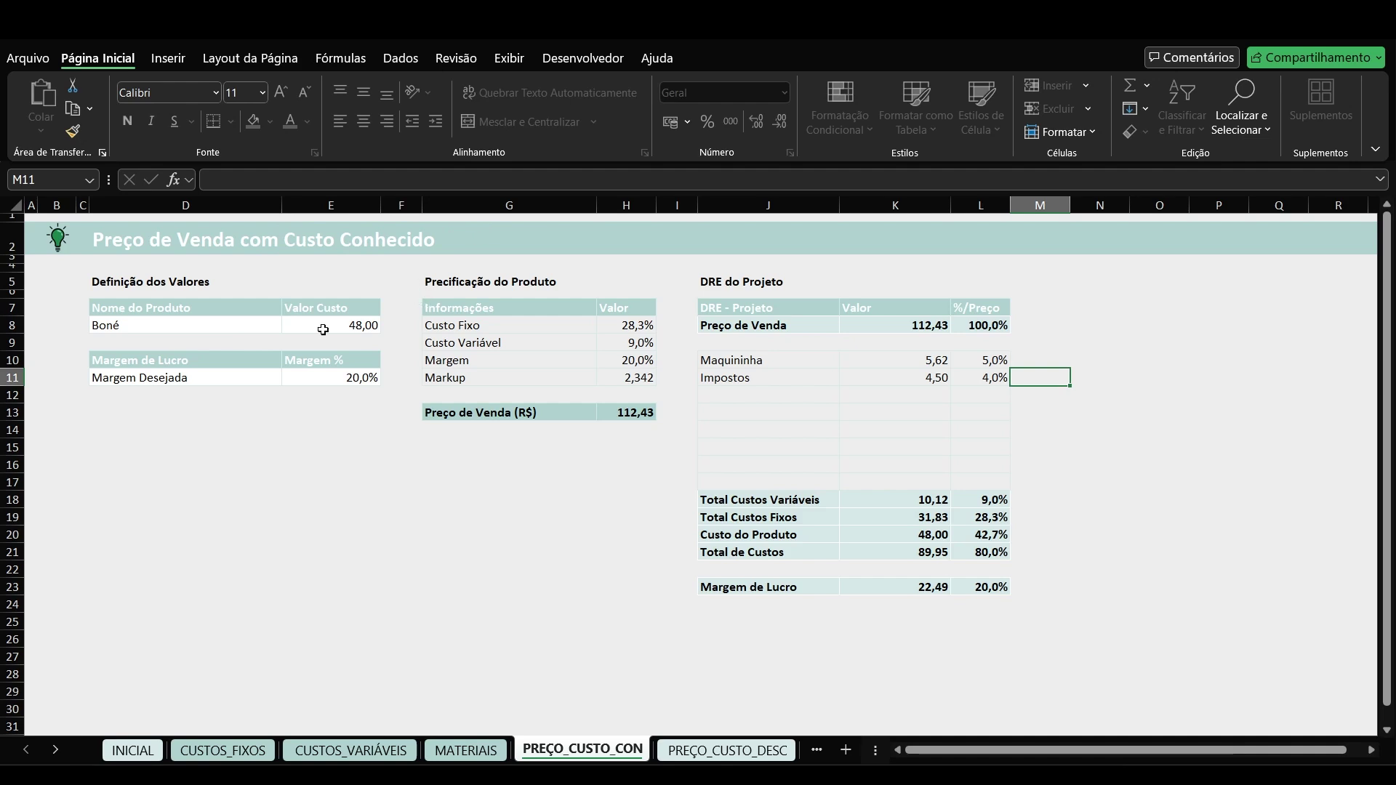
View the PREÇO_CUSTO_DESC pricing sheet and examine the reference quantities of the materials in the MATERIAIS sheet
left_click(683, 749)
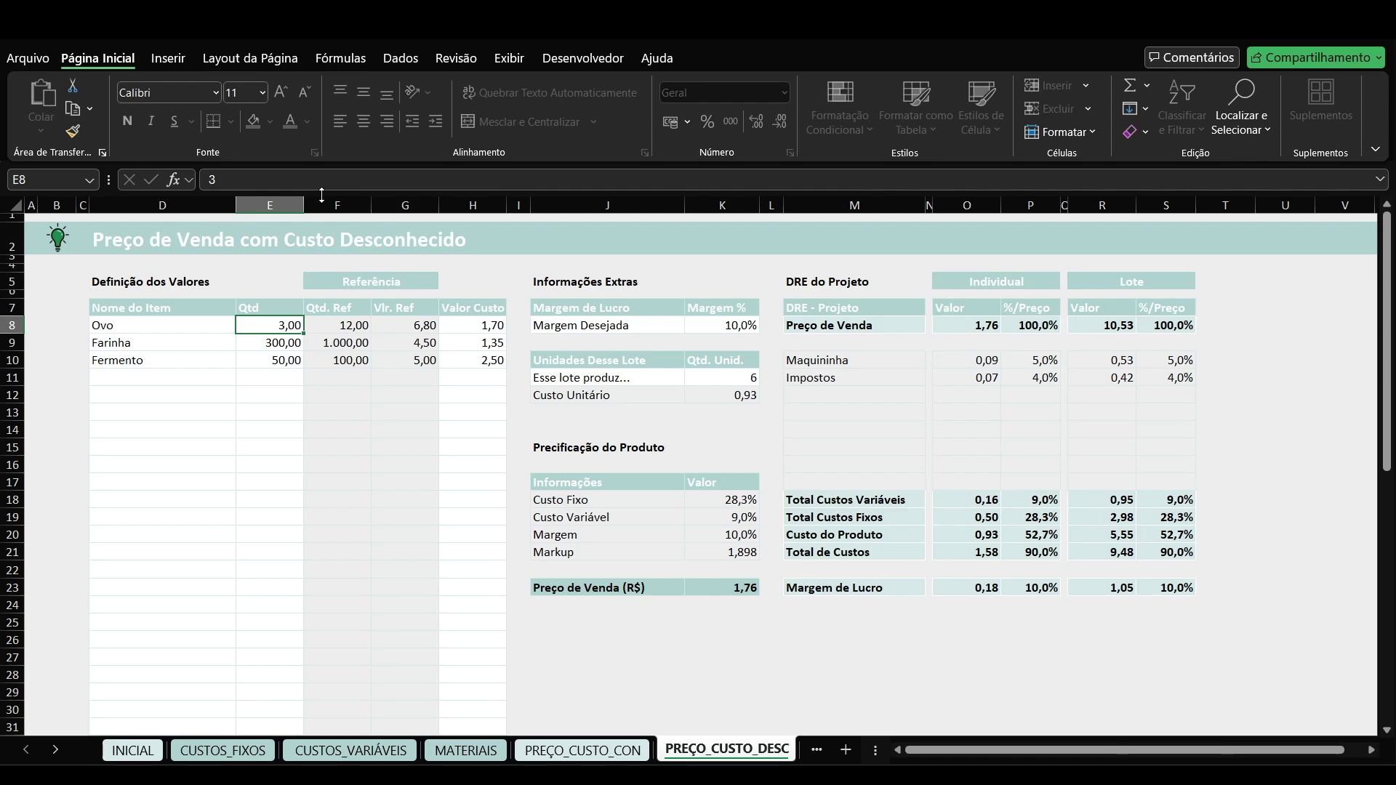
left_click(466, 750)
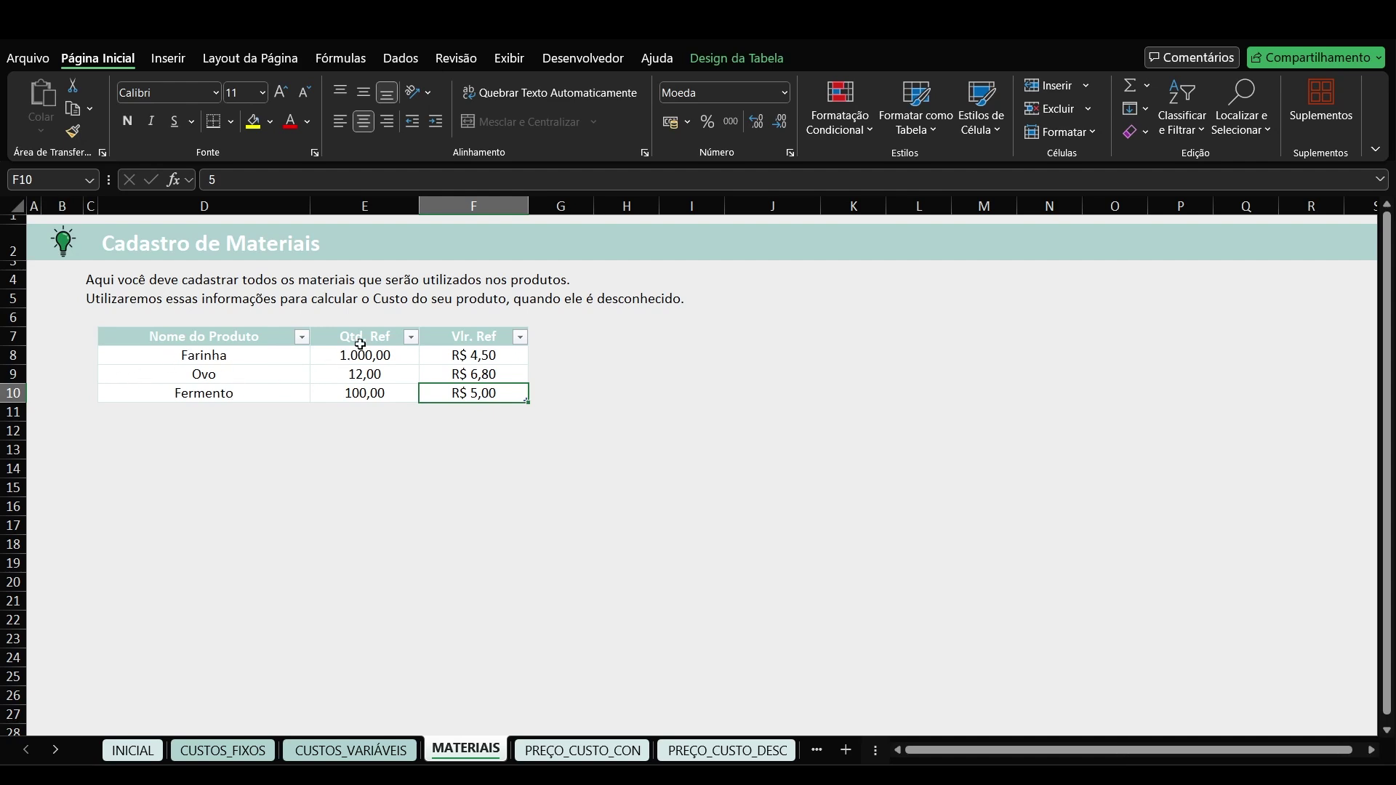
left_click_drag(396, 338, 394, 392)
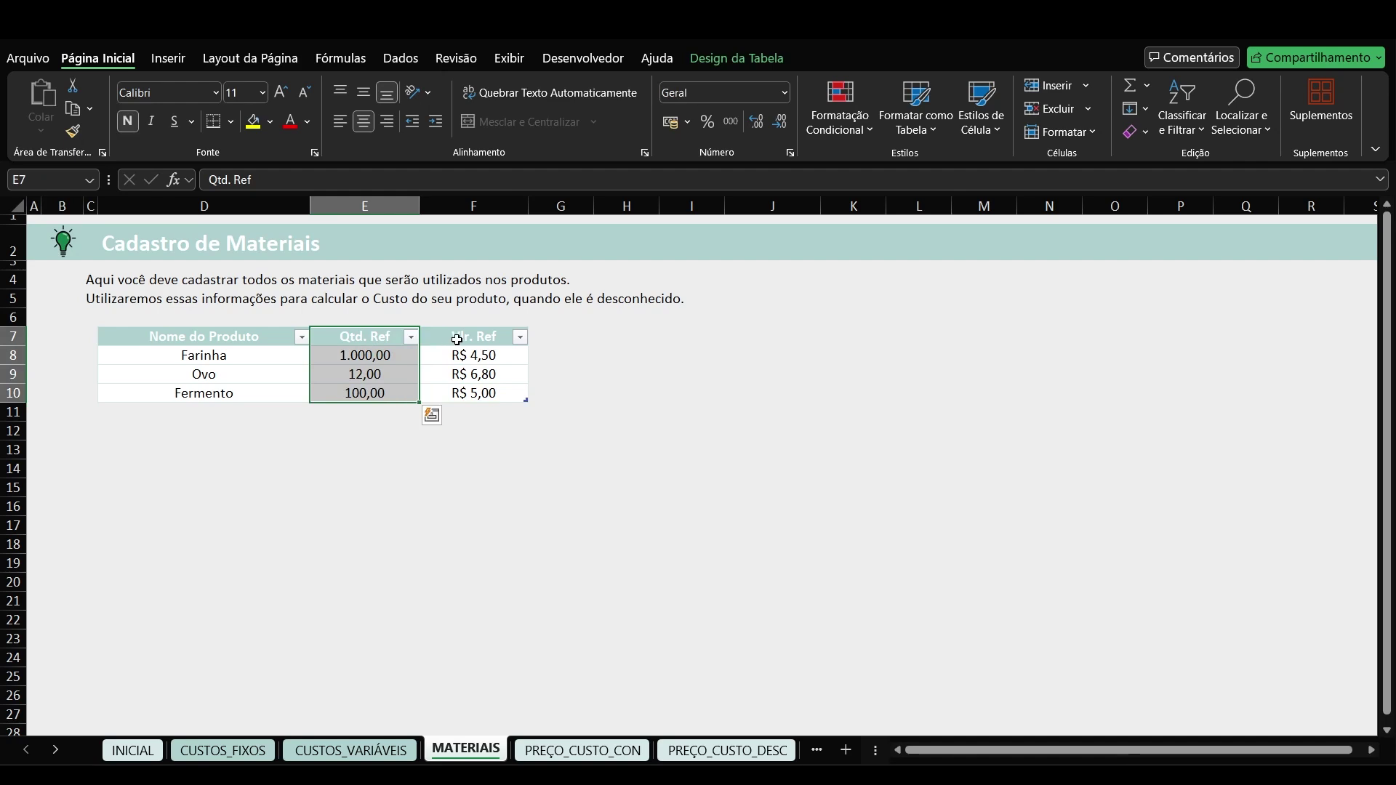
Examine the reference quantities and values of Farinha, Ovo and Fermento in the MATERIAIS table
left_click_drag(451, 339, 455, 393)
left_click(277, 358)
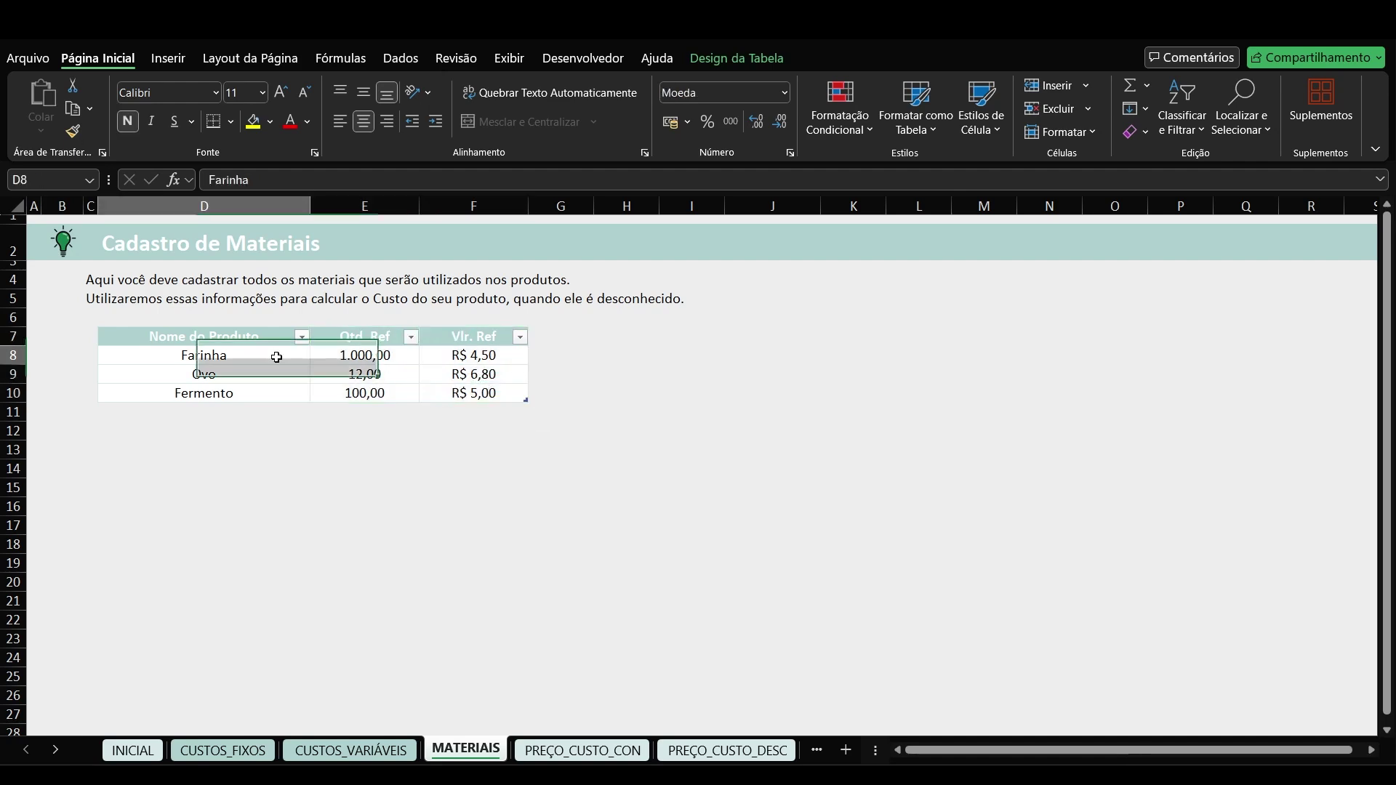
left_click(388, 356)
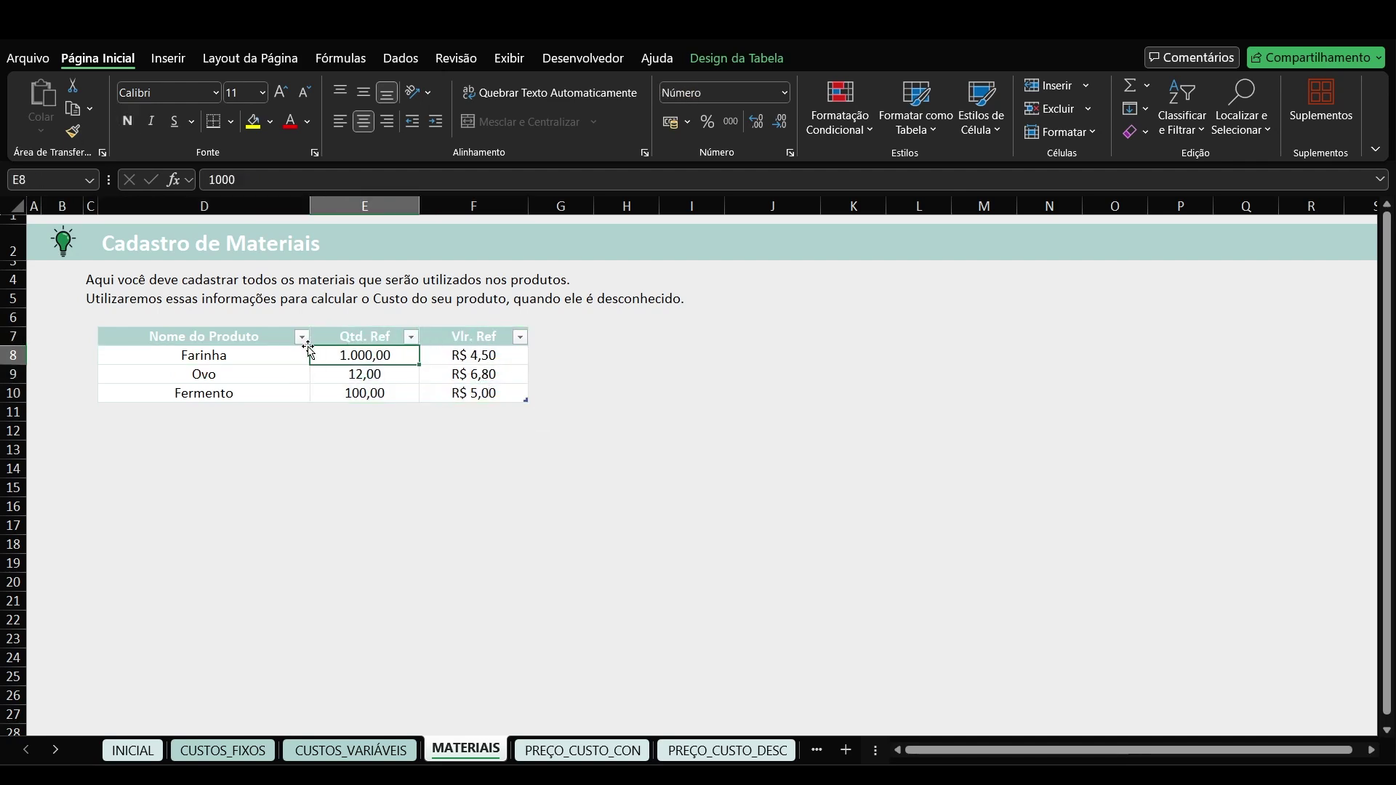
left_click(264, 355)
left_click(510, 358)
left_click(412, 355)
left_click(289, 375)
left_click(520, 378)
left_click(388, 374)
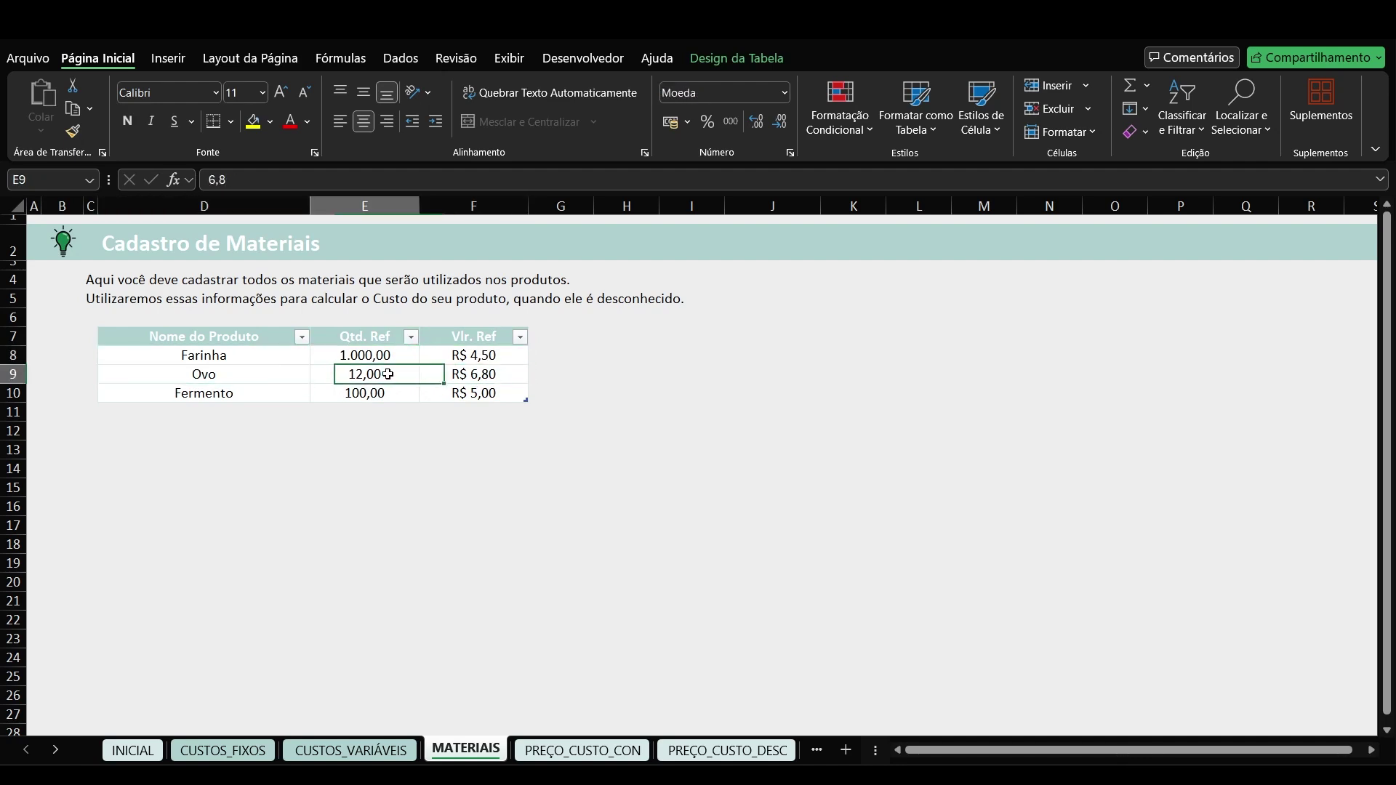
left_click(275, 395)
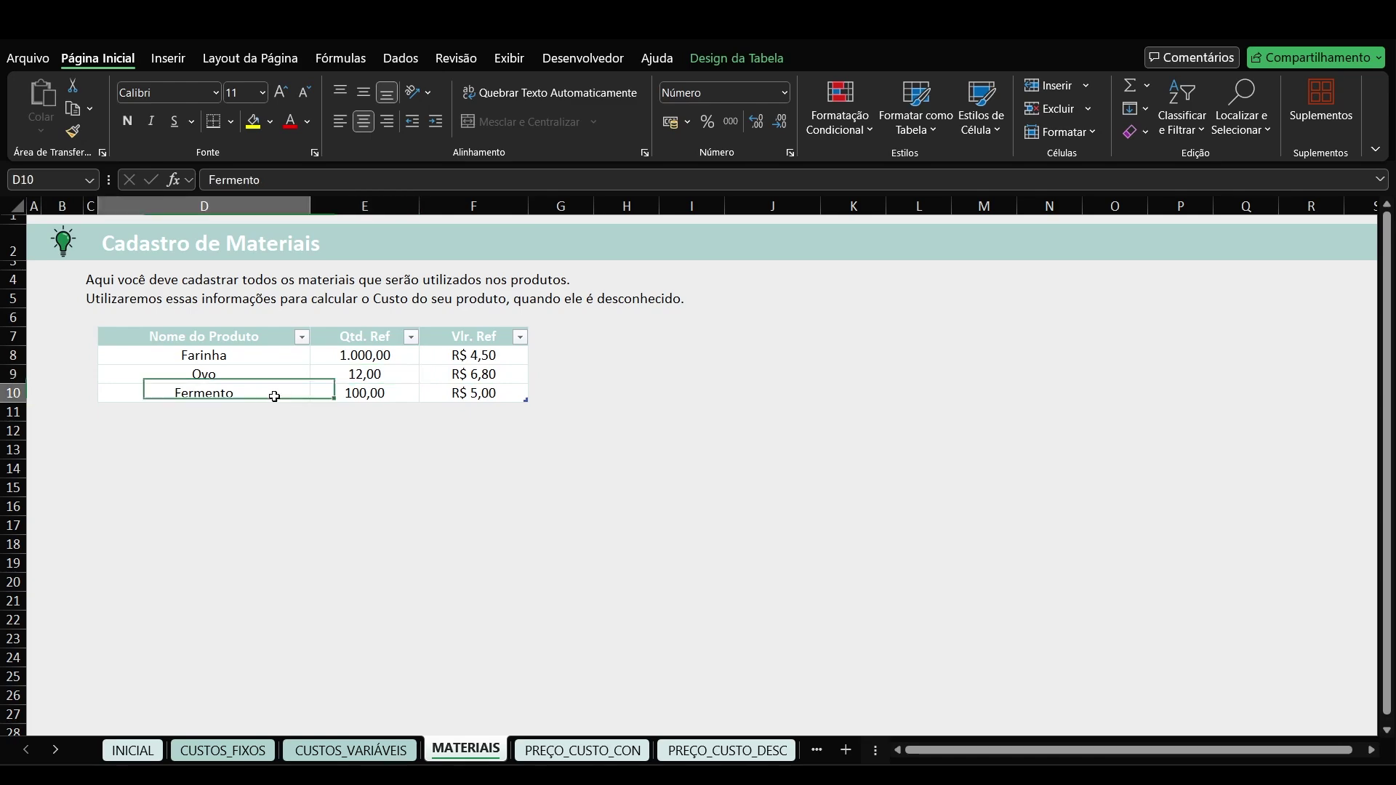
left_click(506, 392)
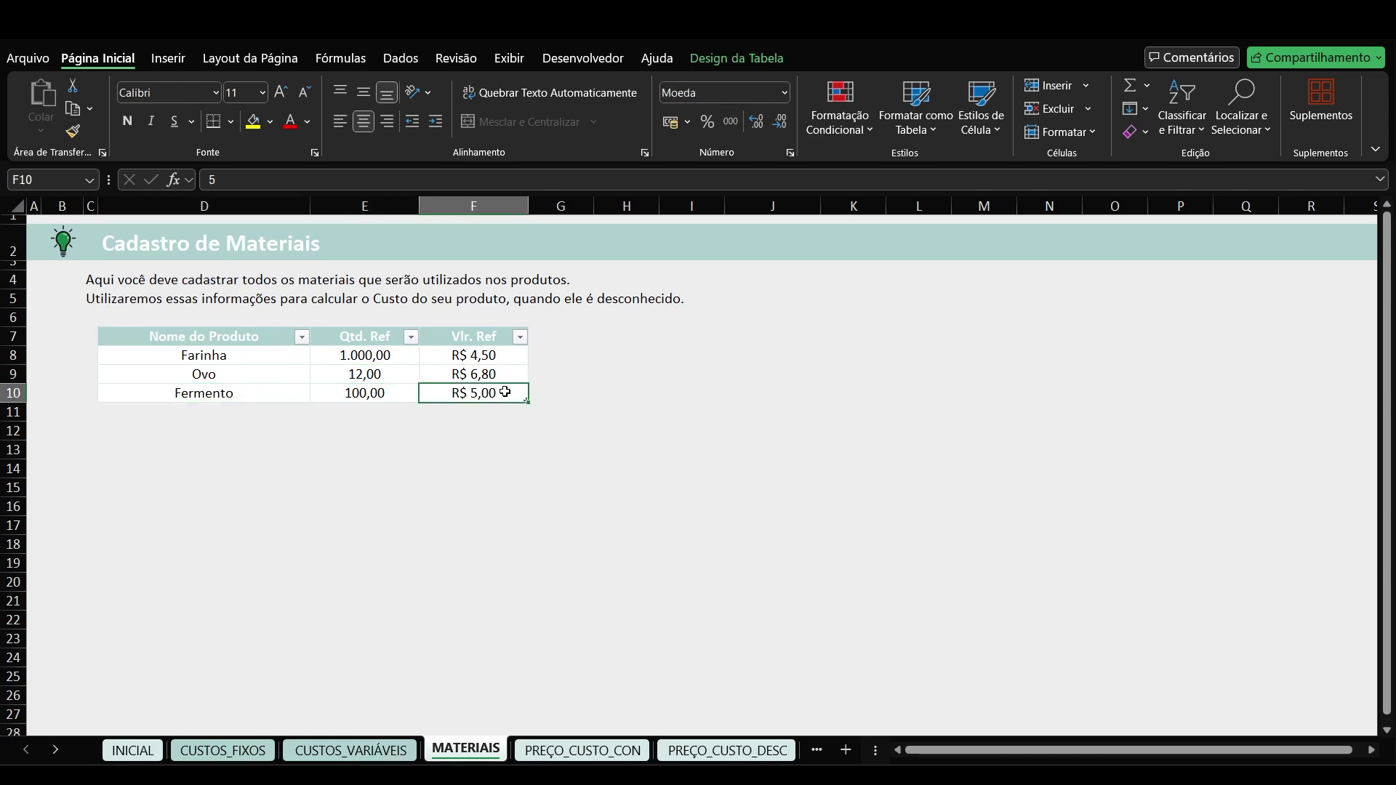
left_click(386, 393)
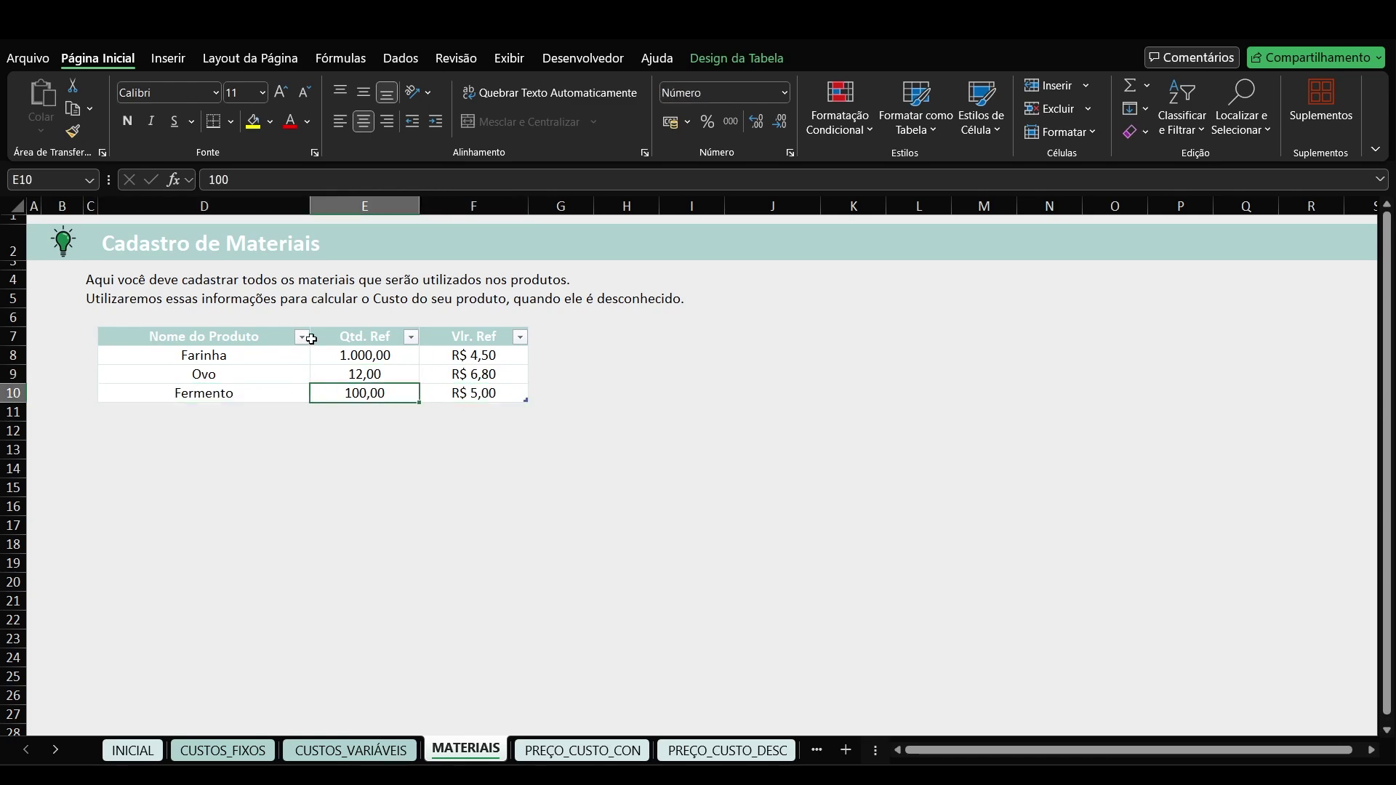
Compare the Ovo and Farinha item entries in PREÇO_CUSTO_DESC with their reference quantities in the MATERIAIS sheet
left_click(727, 749)
left_click(214, 323)
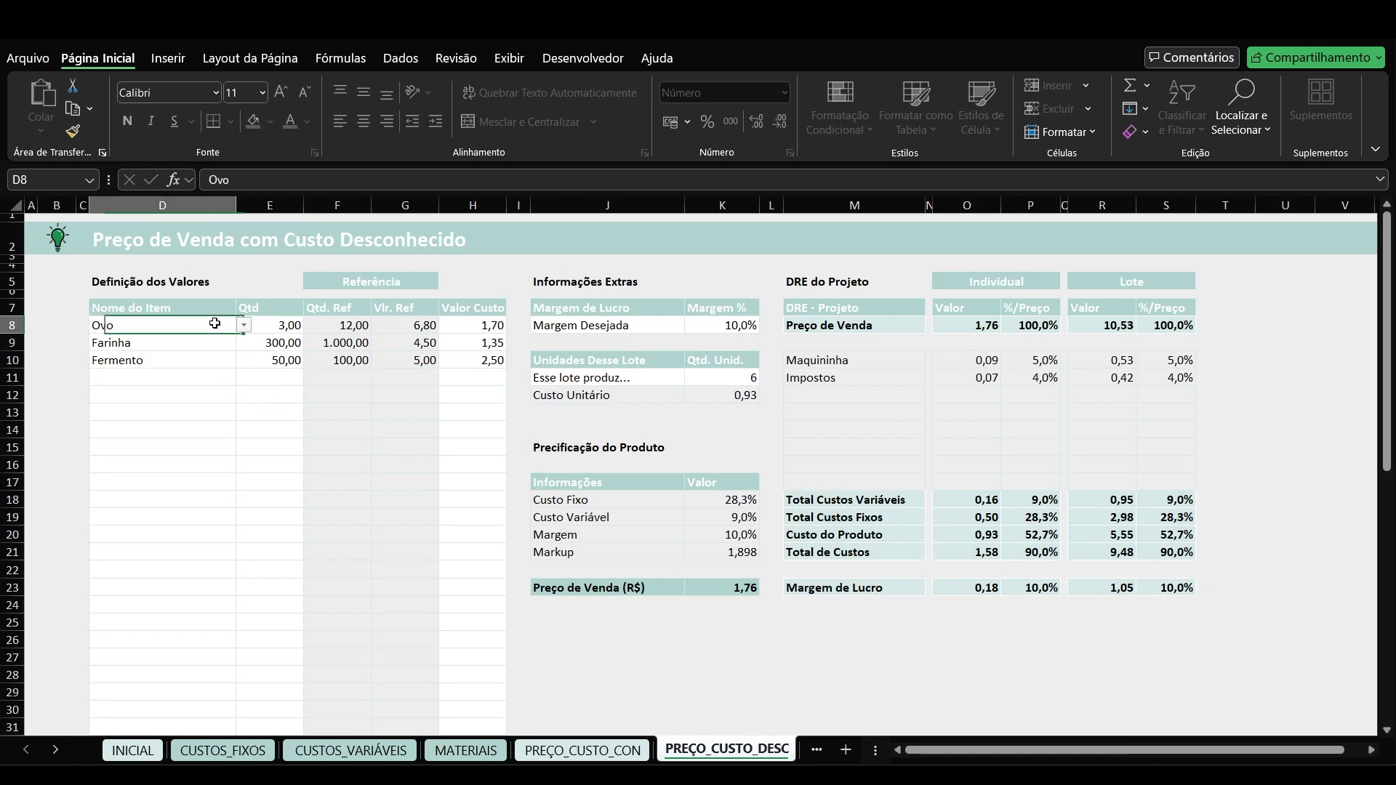
left_click(244, 325)
left_click(279, 329)
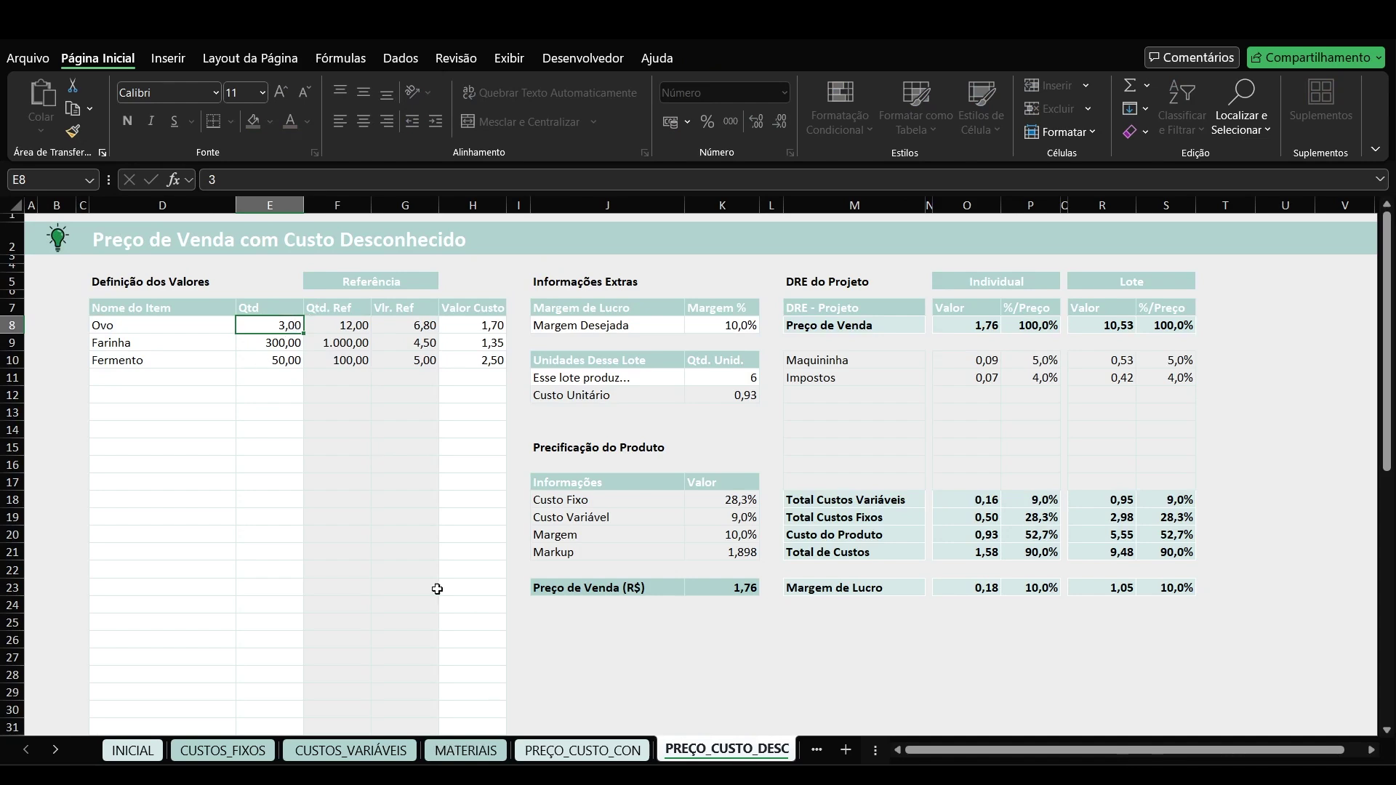
left_click(465, 751)
left_click(360, 374)
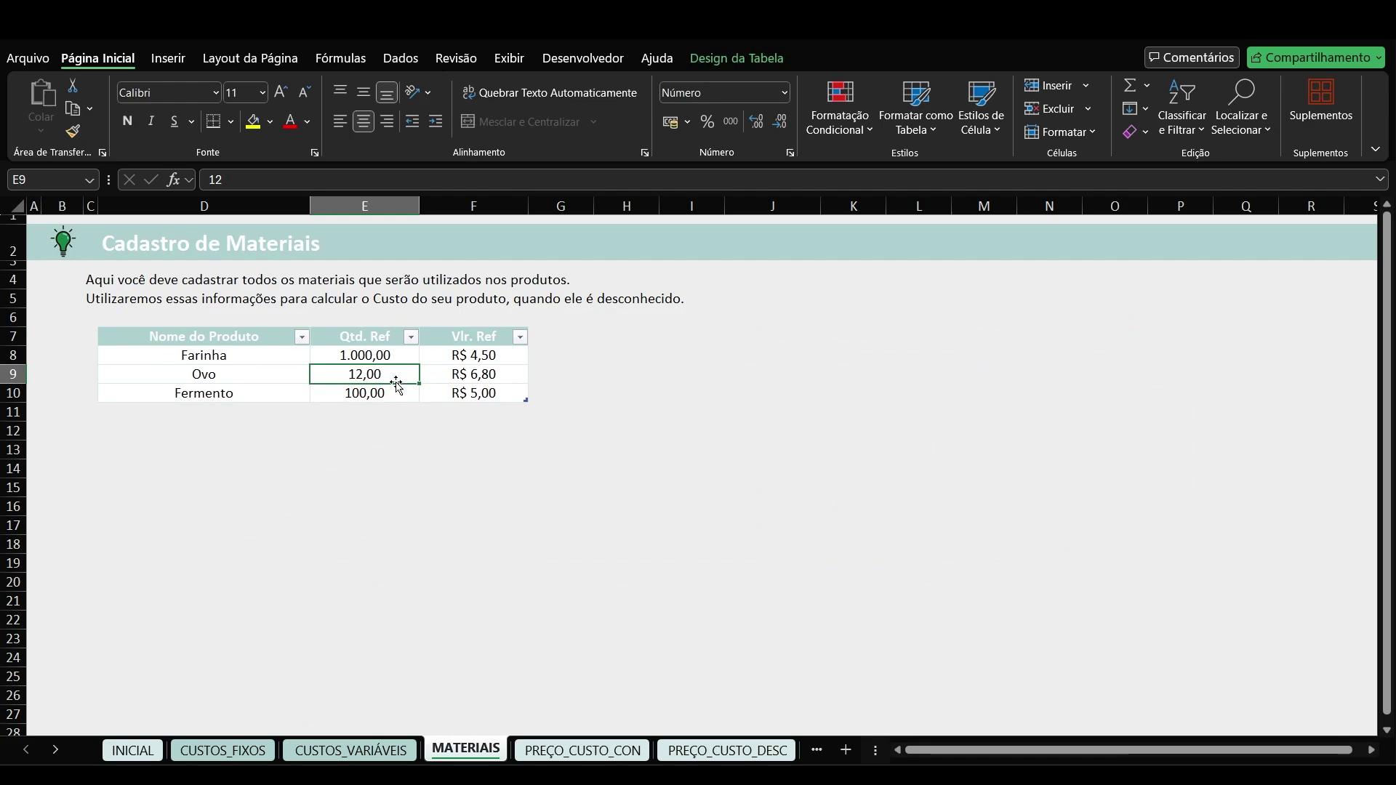
left_click(727, 750)
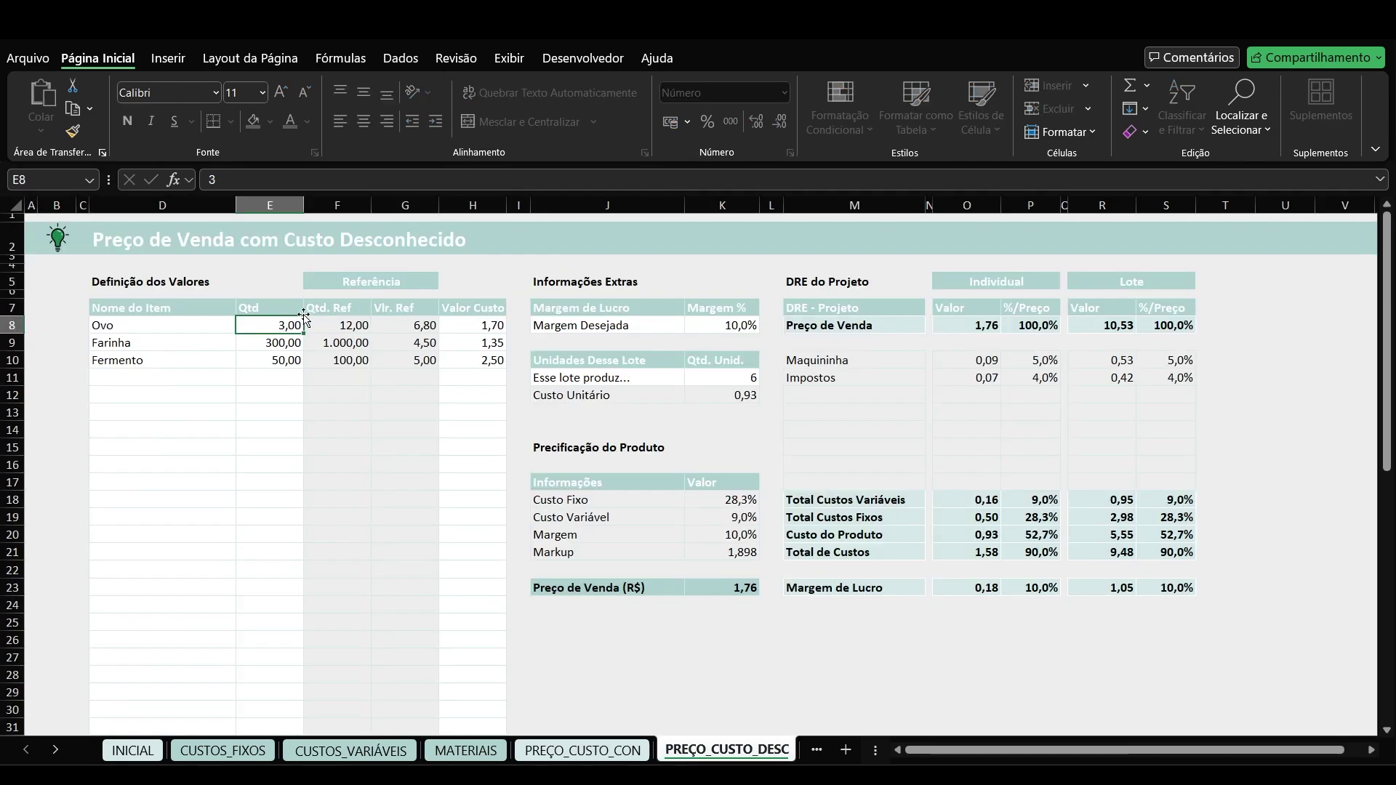
left_click(218, 343)
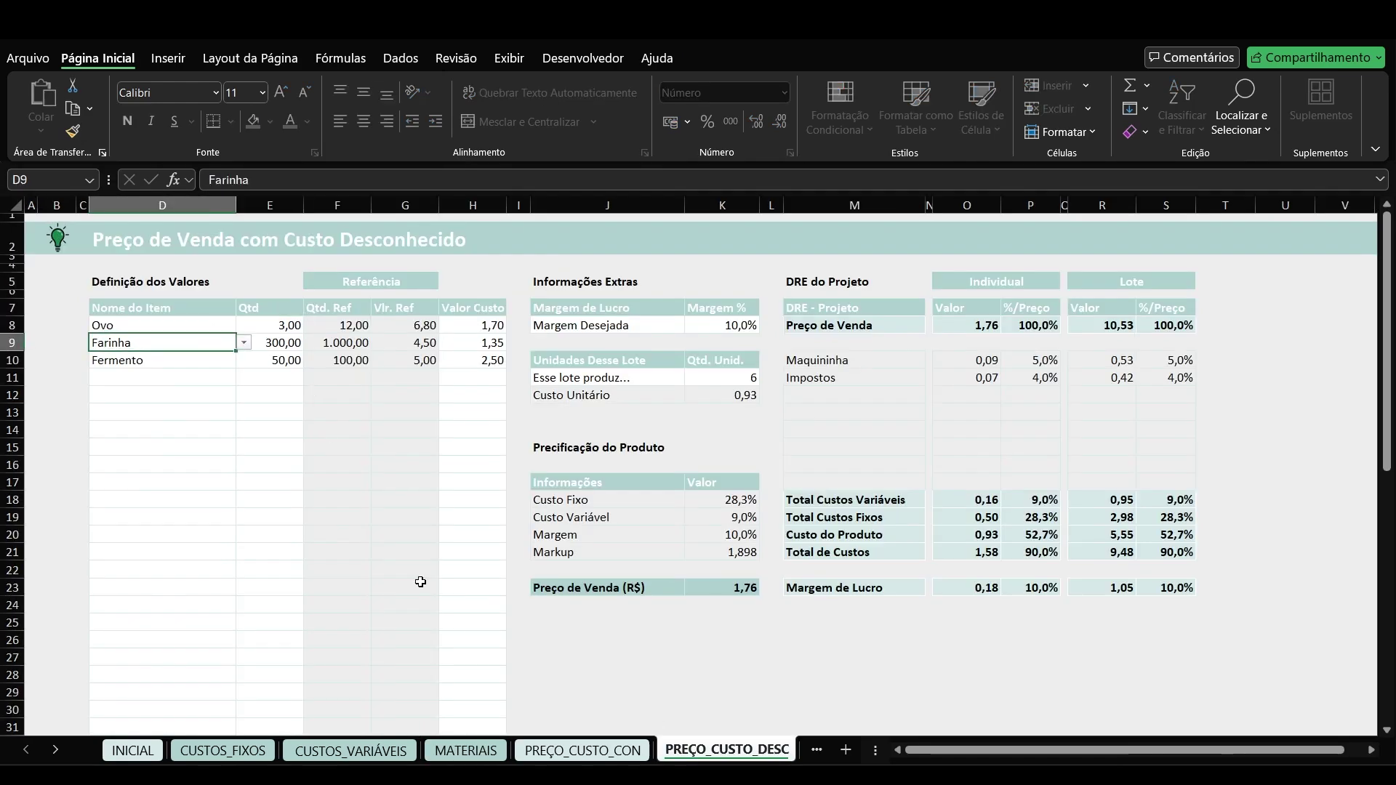
left_click(470, 750)
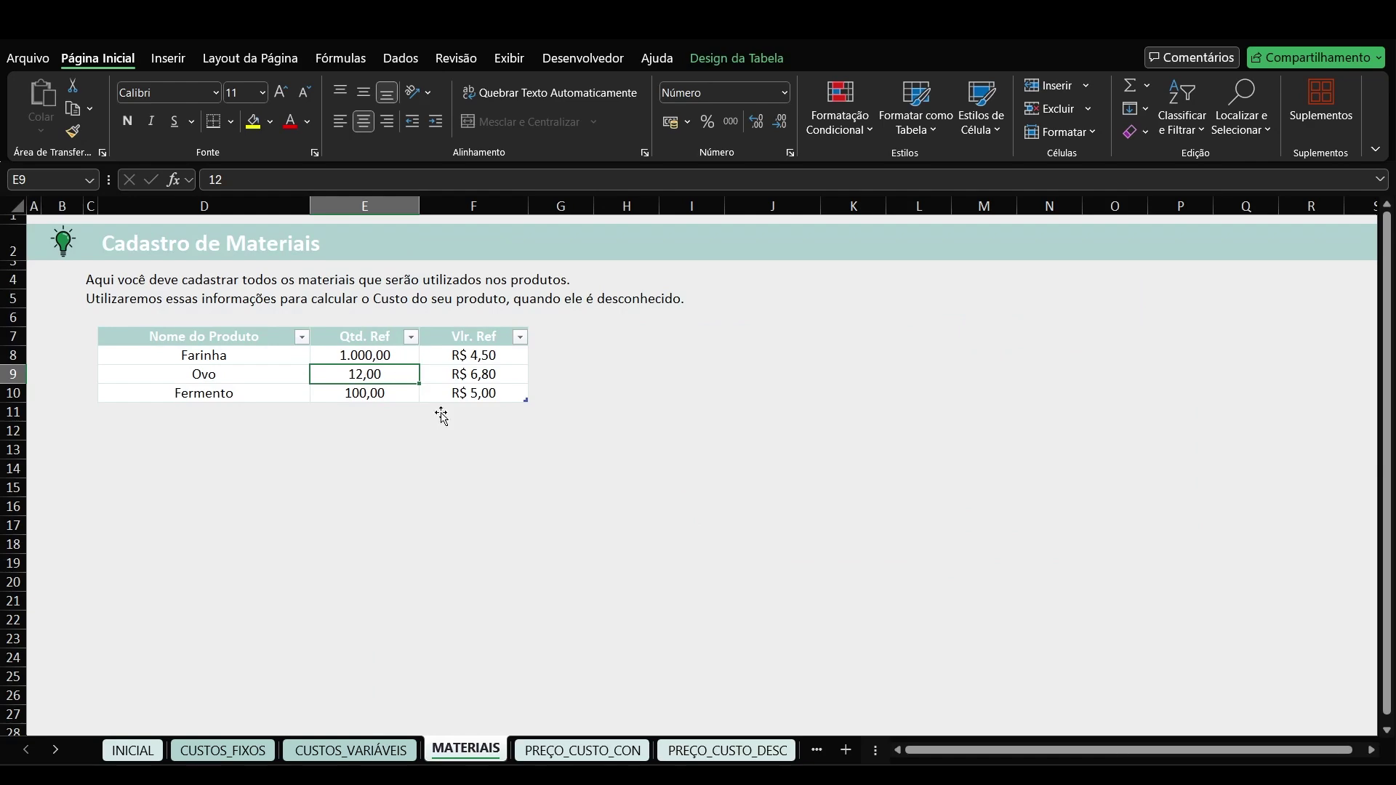
left_click(716, 749)
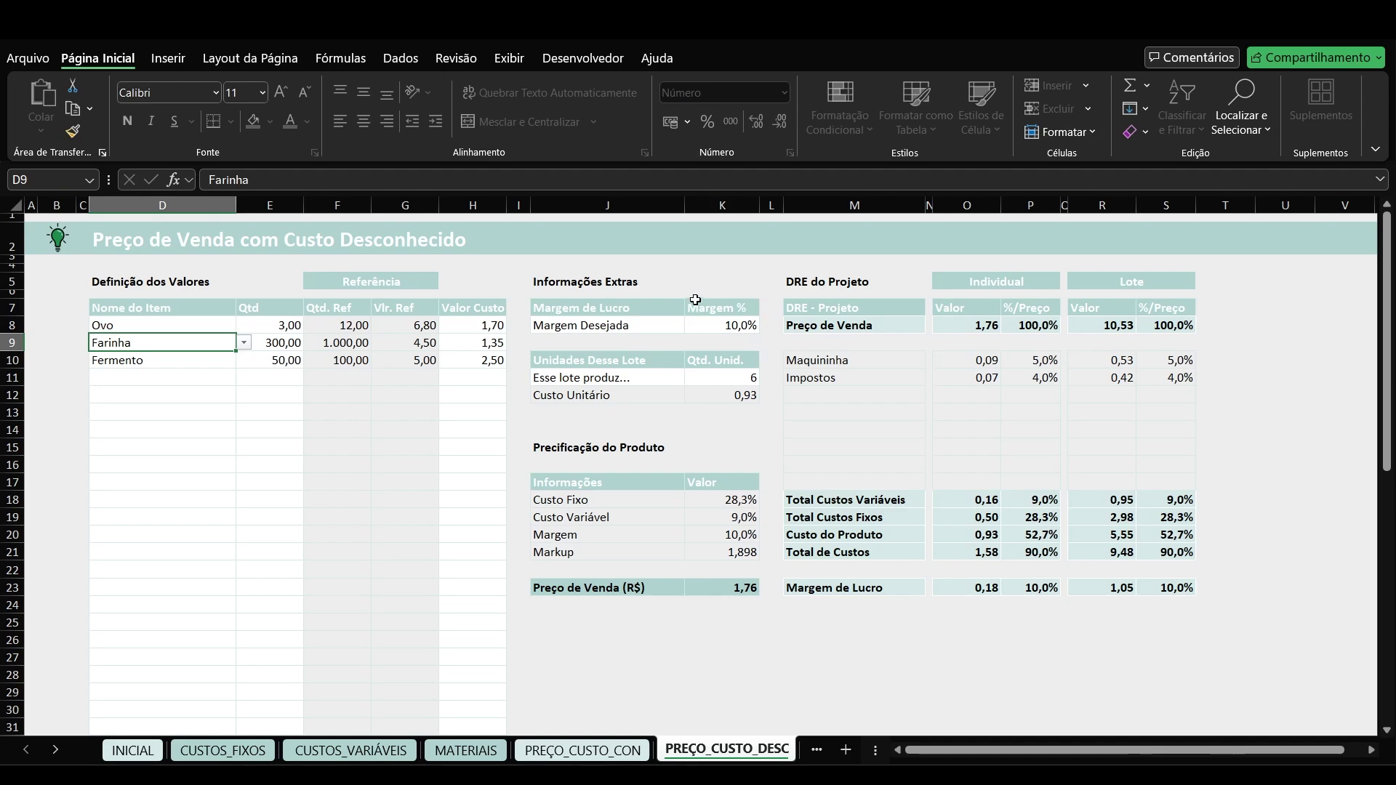
Compare the known-cost pricing in PREÇO_CUSTO_CON with PREÇO_CUSTO_DESC, examining the latter's units produced per batch
left_click(625, 747)
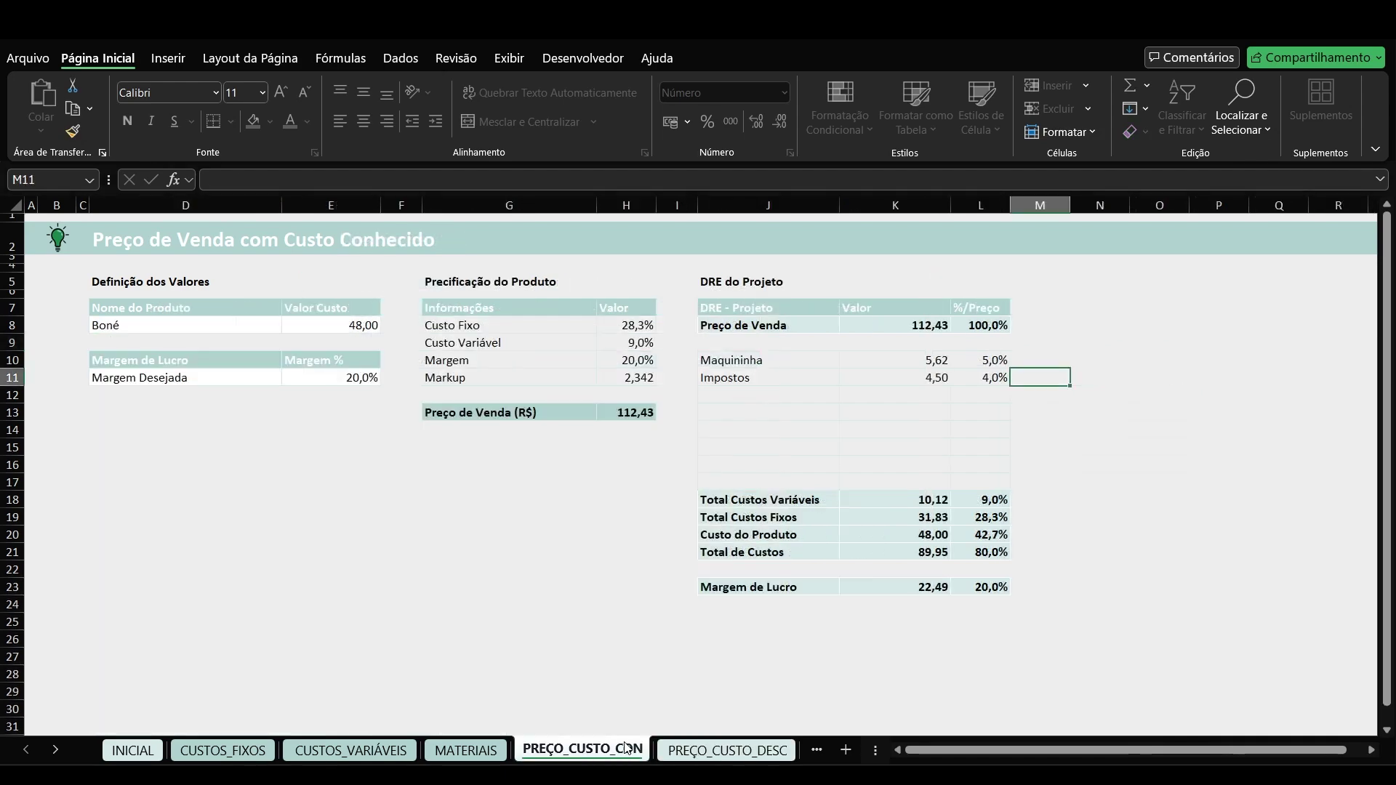
left_click(704, 746)
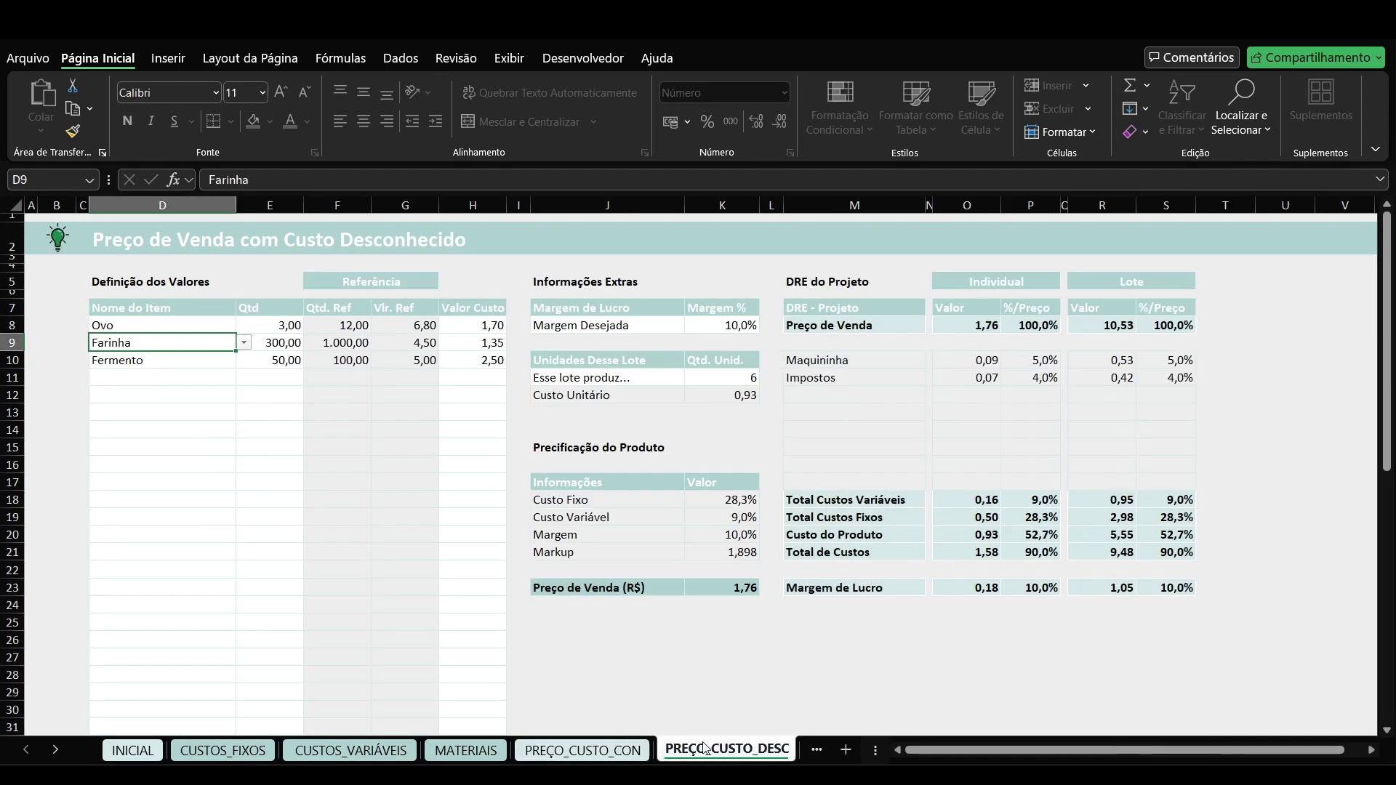
left_click(719, 377)
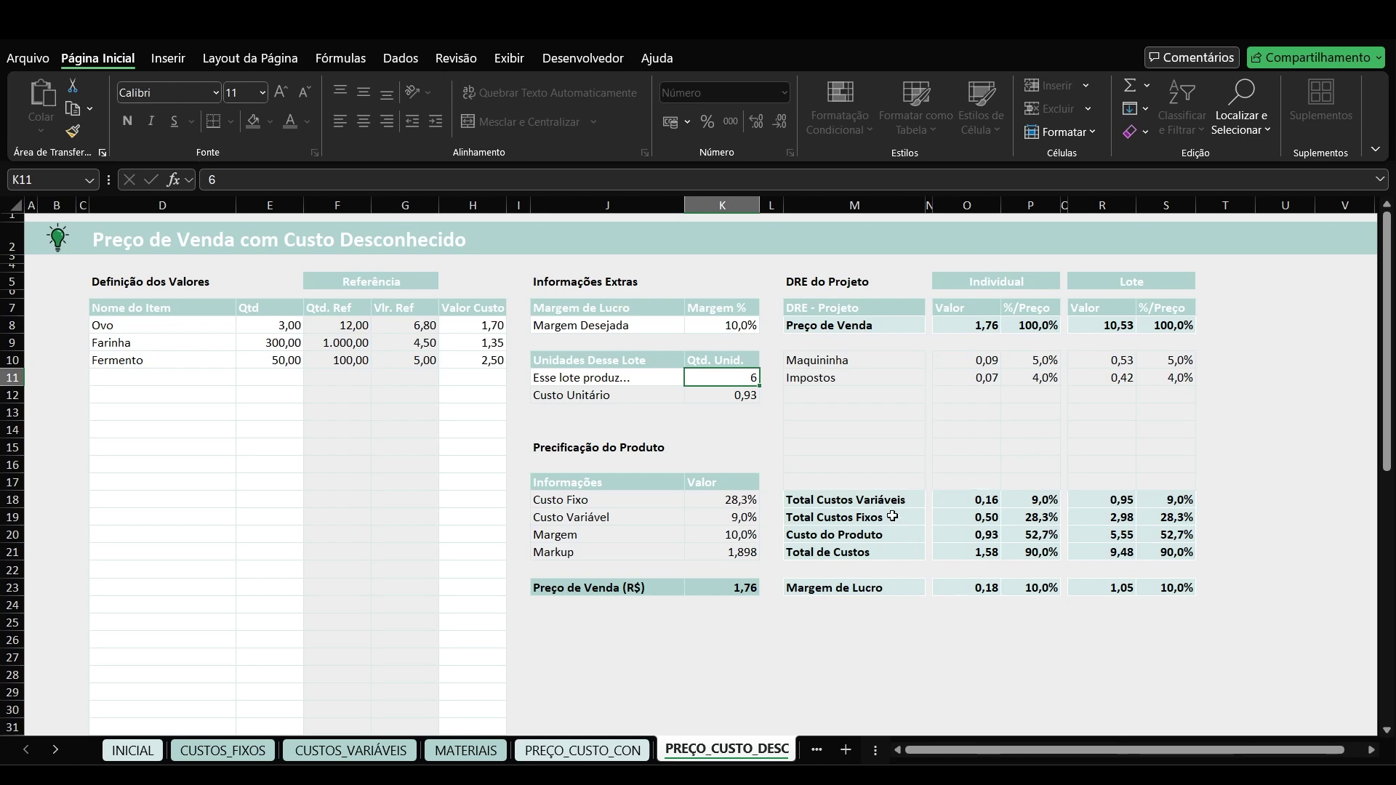
left_click(62, 748)
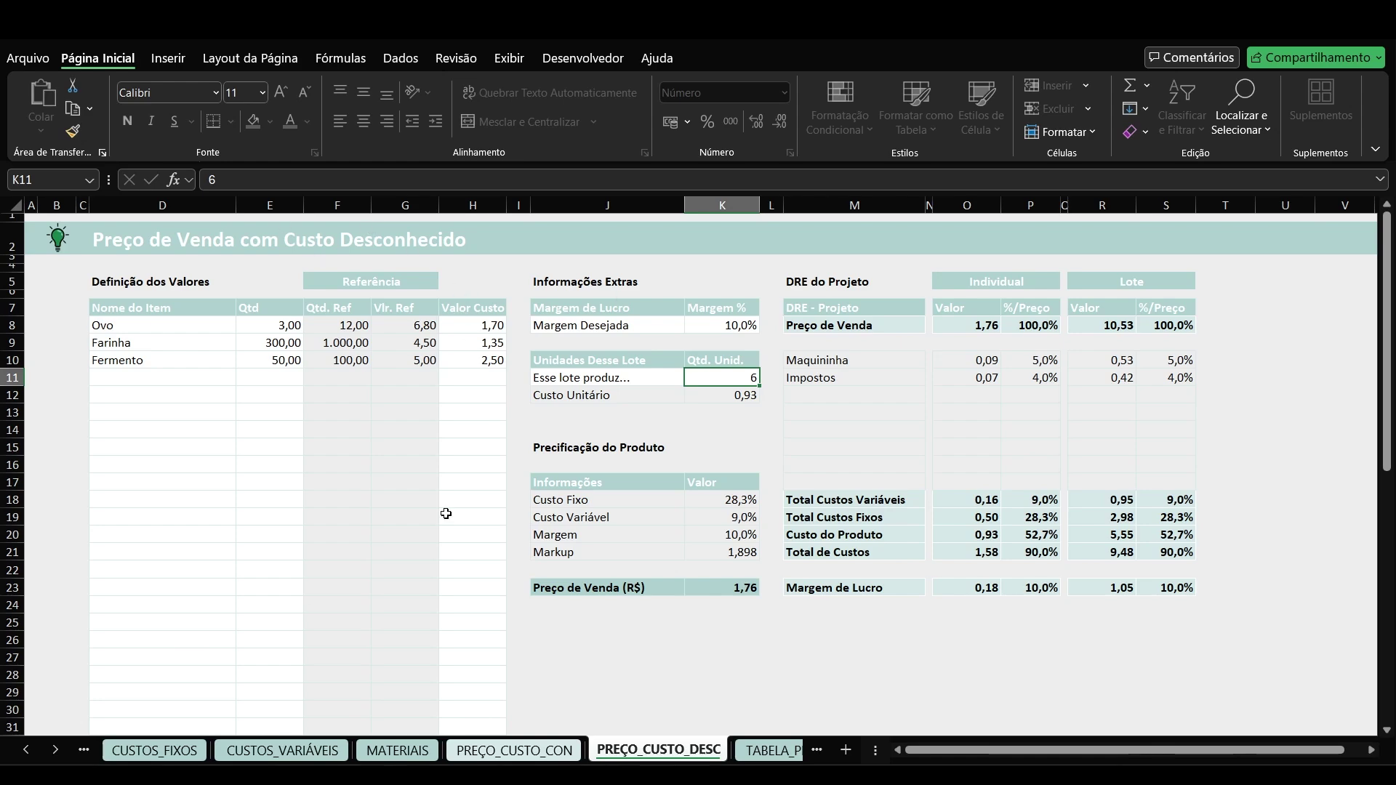
left_click(501, 749)
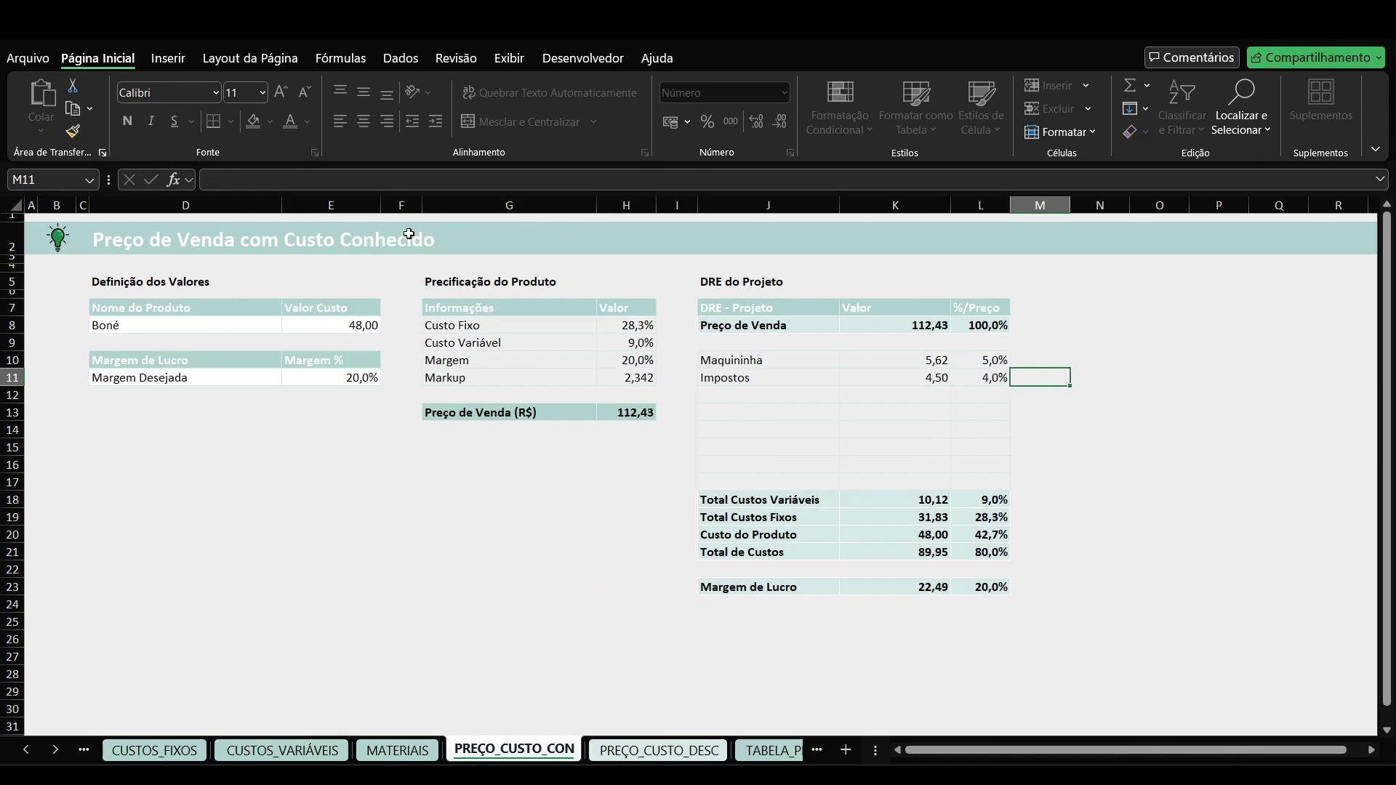